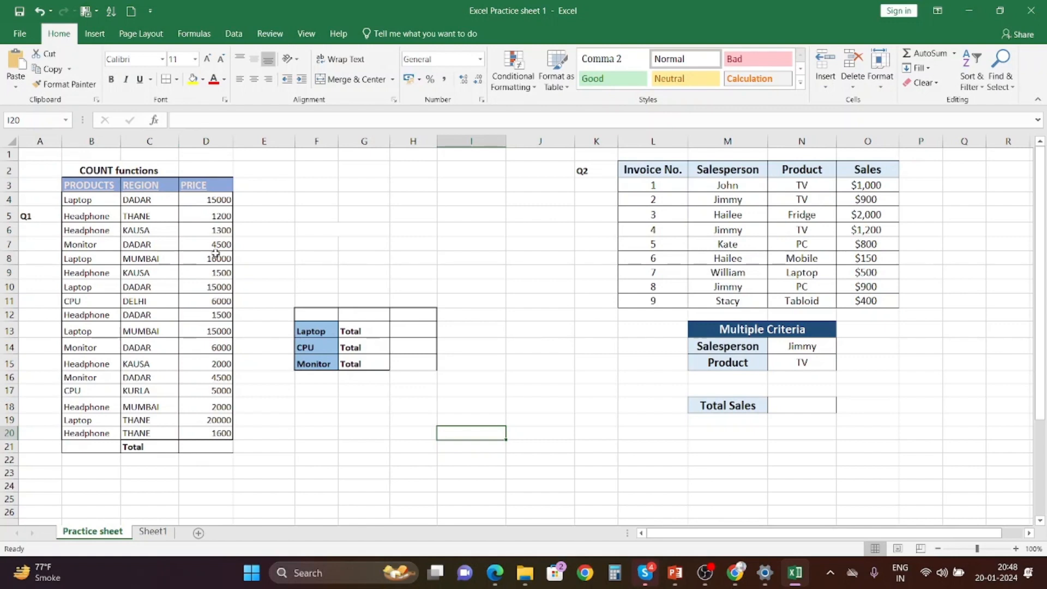
Enter a COUNT formula in the price column's Total cell counting the prices in D4:D20.
left_click(207, 444)
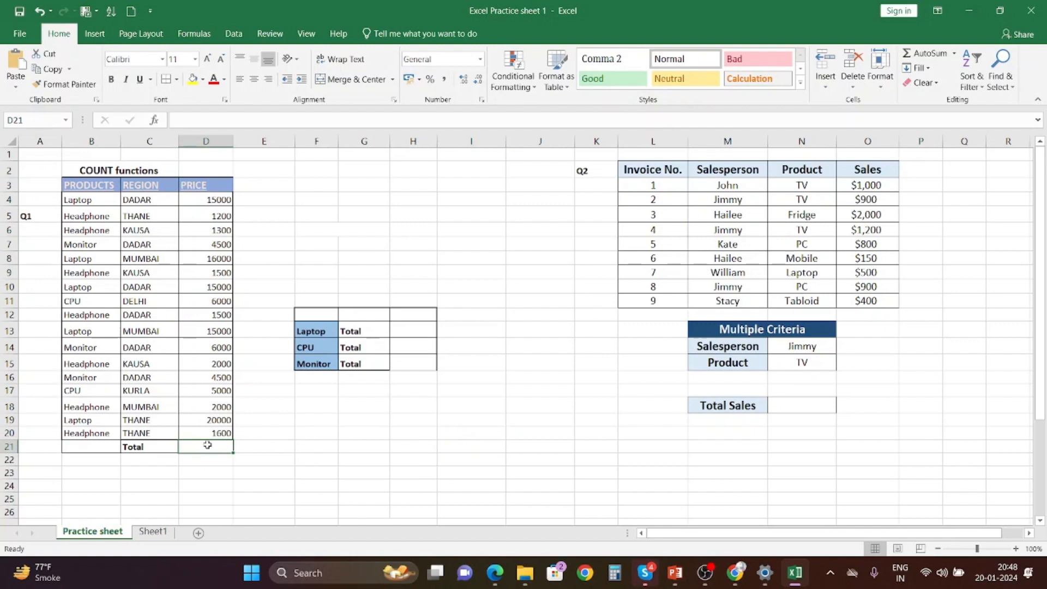
type("=count")
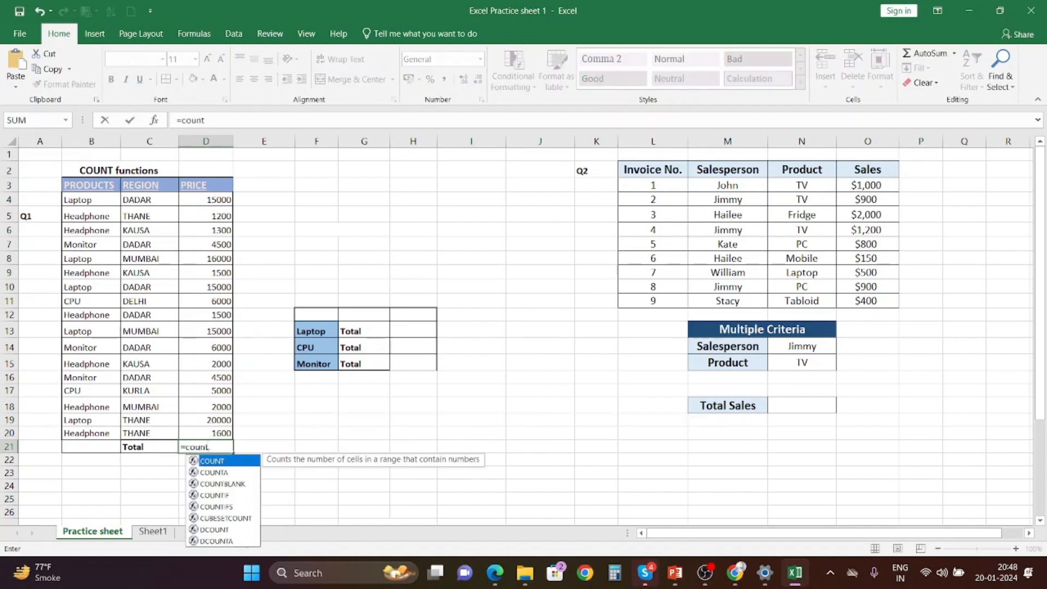
double_click(212, 461)
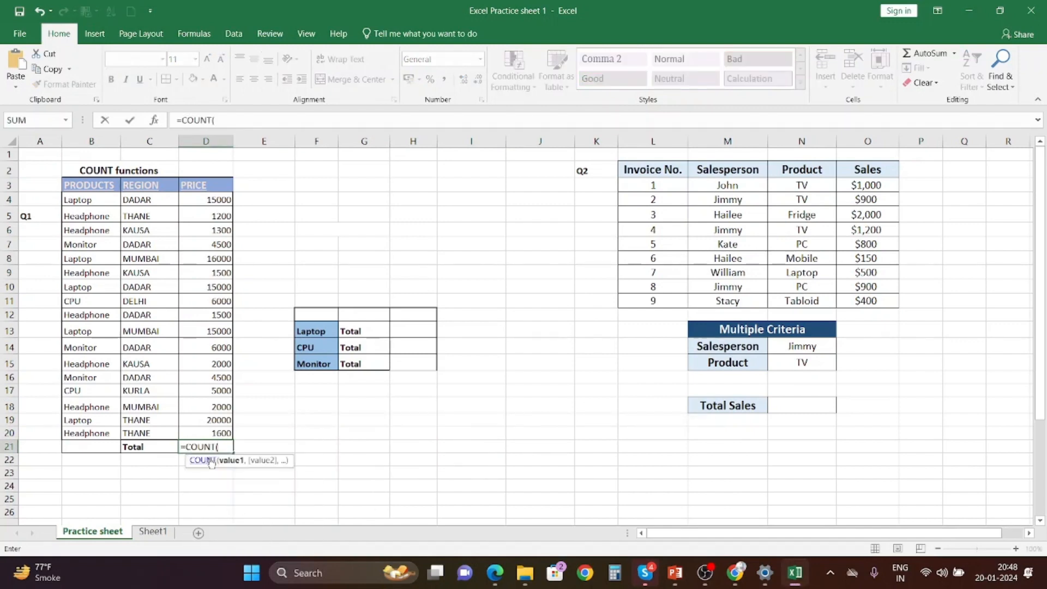
left_click_drag(197, 201, 187, 430)
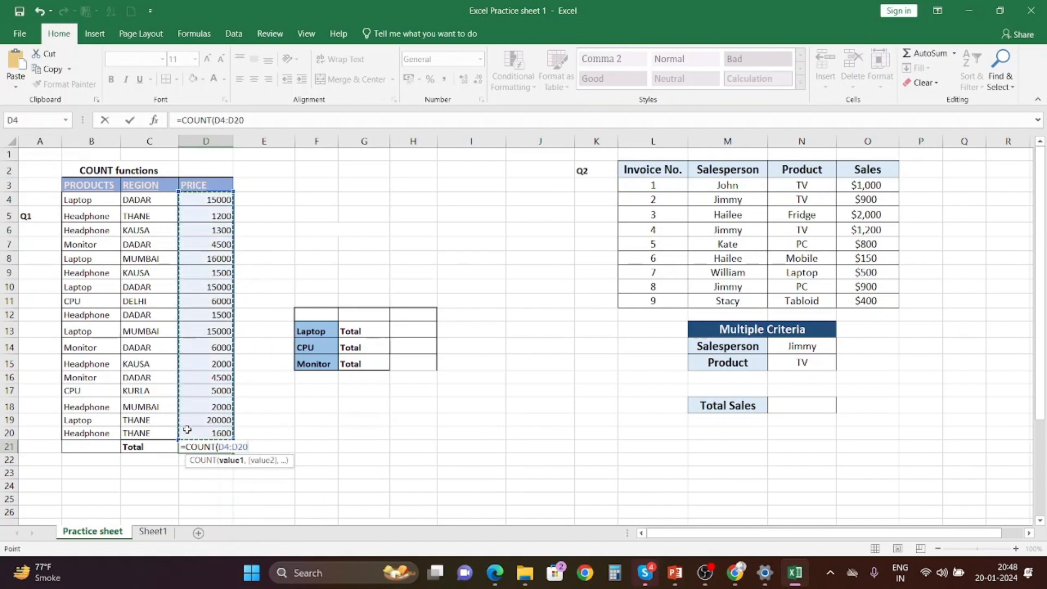
key("Return")
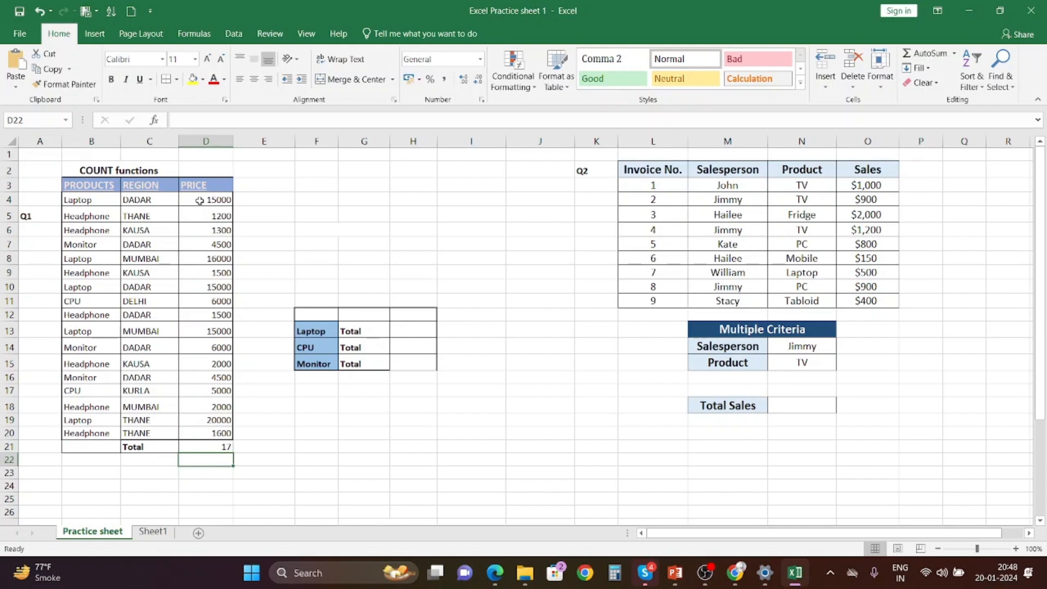
left_click(217, 445)
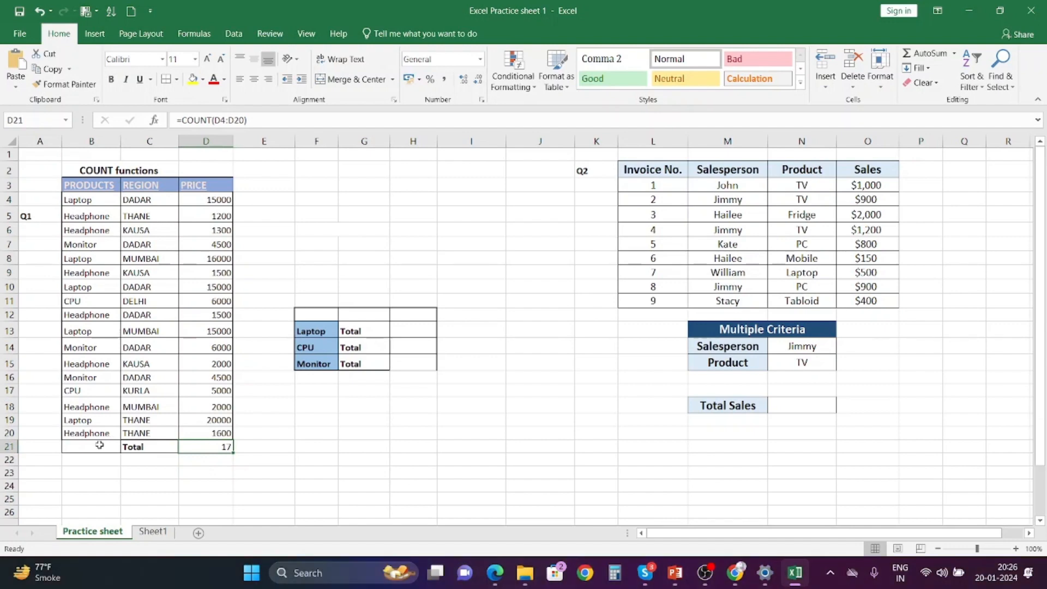
Enter a COUNTA formula below the products column counting the product entries in B4:B20.
left_click(90, 445)
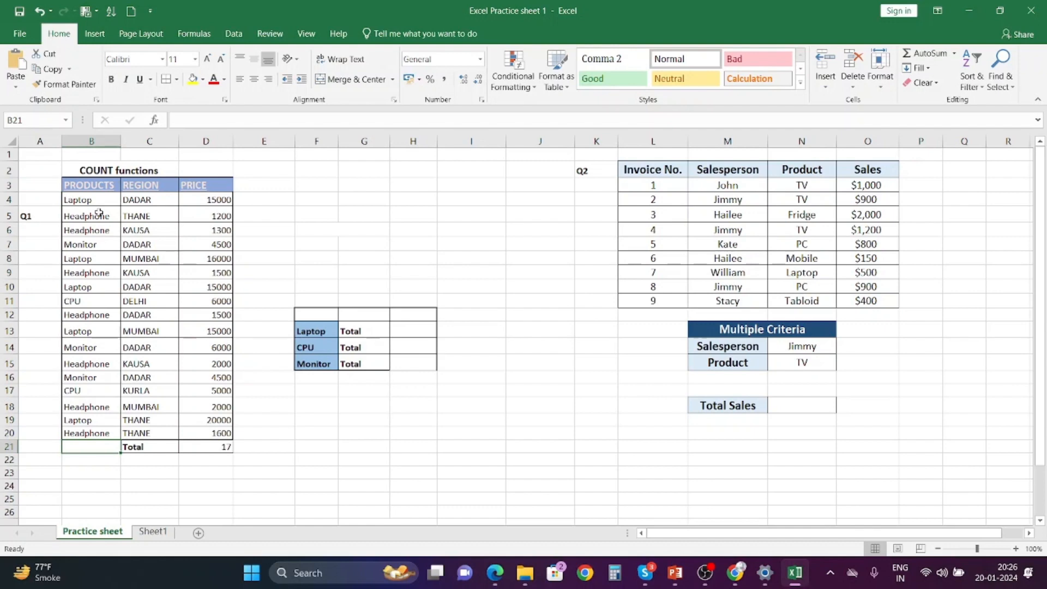
type("=COUN")
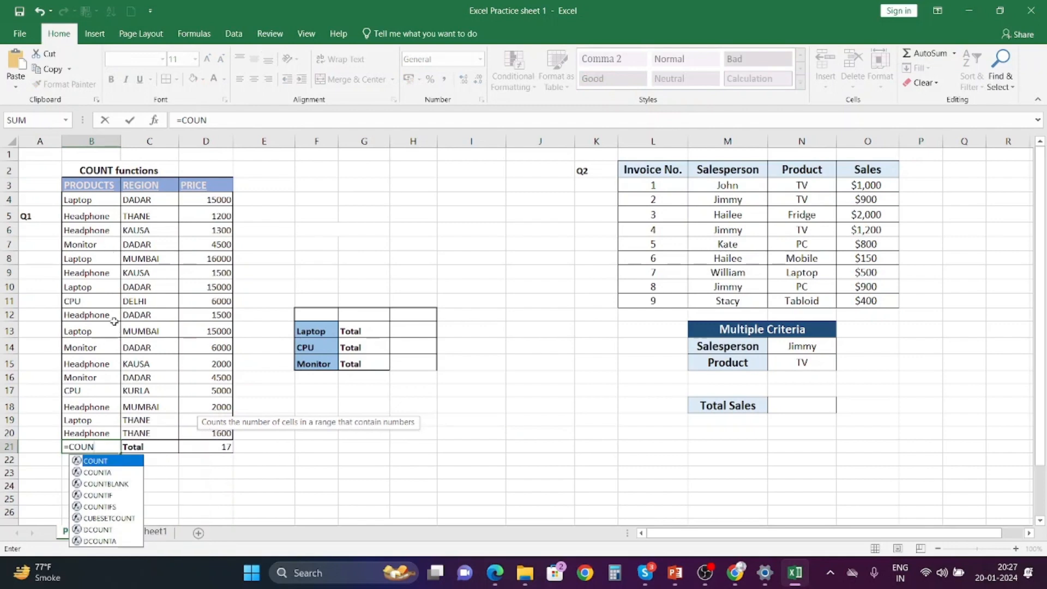
double_click(113, 472)
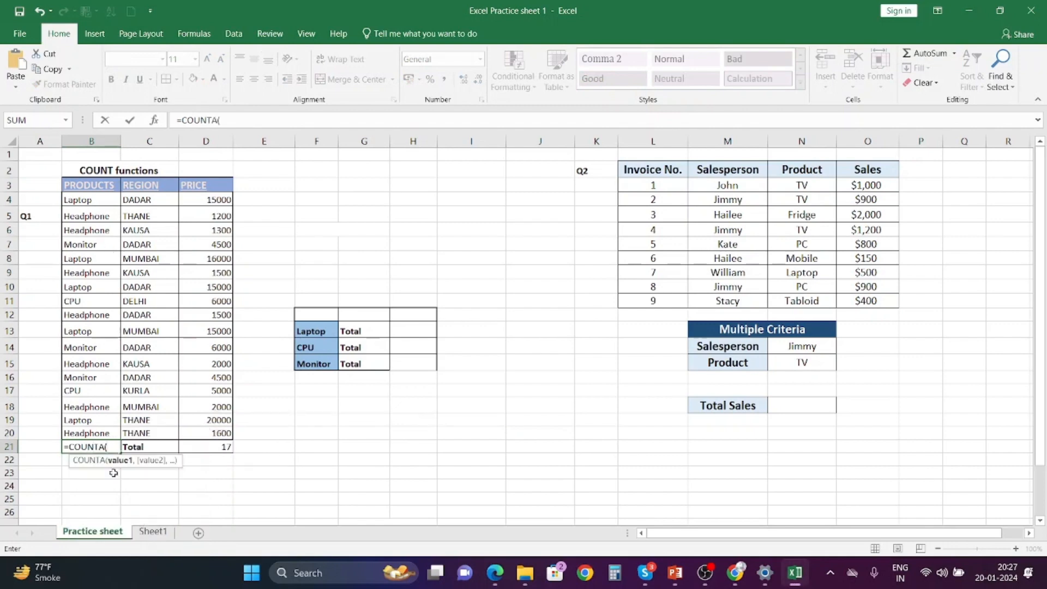
left_click_drag(98, 199, 82, 435)
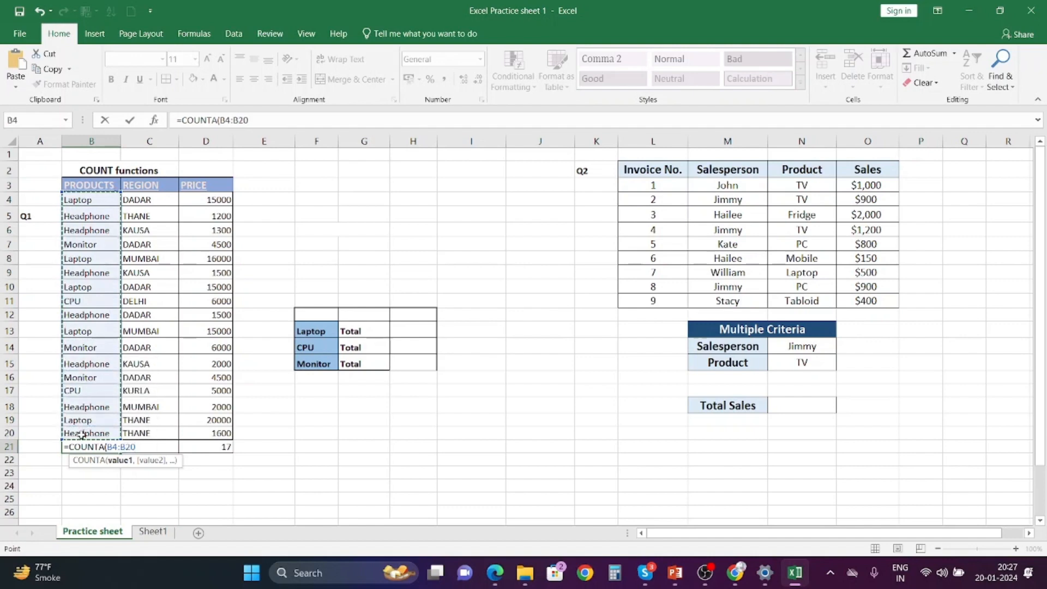
key("Return")
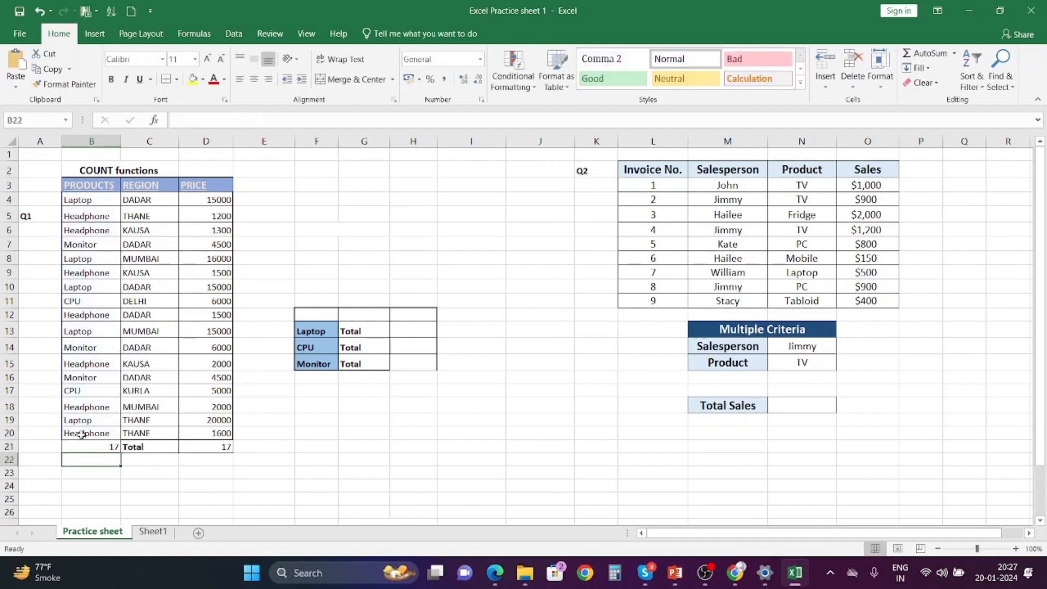
Insert two blank rows above the second Headphone row of the product table.
left_click(94, 450)
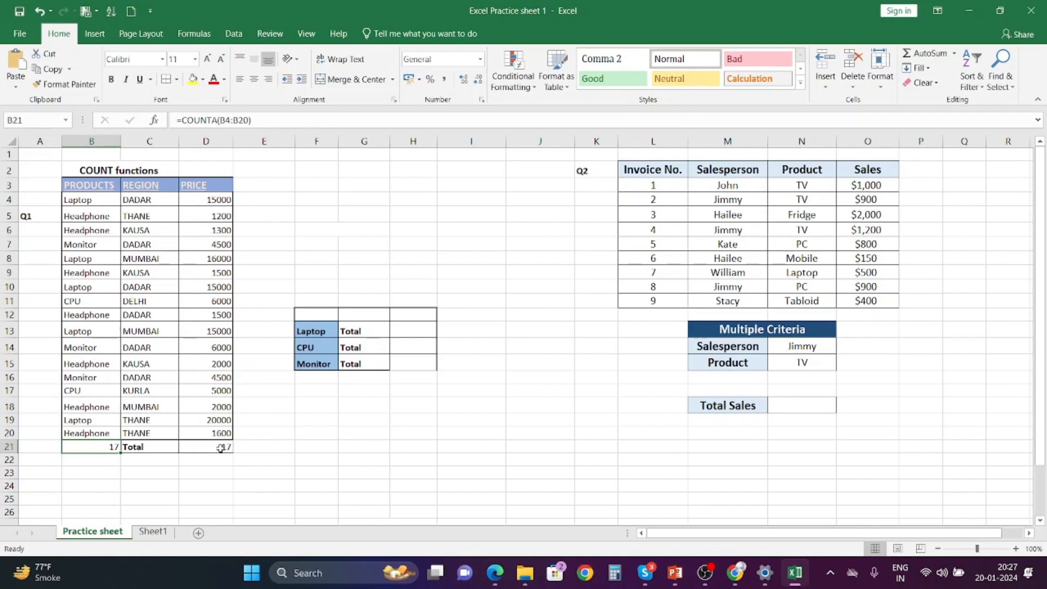
left_click(89, 464)
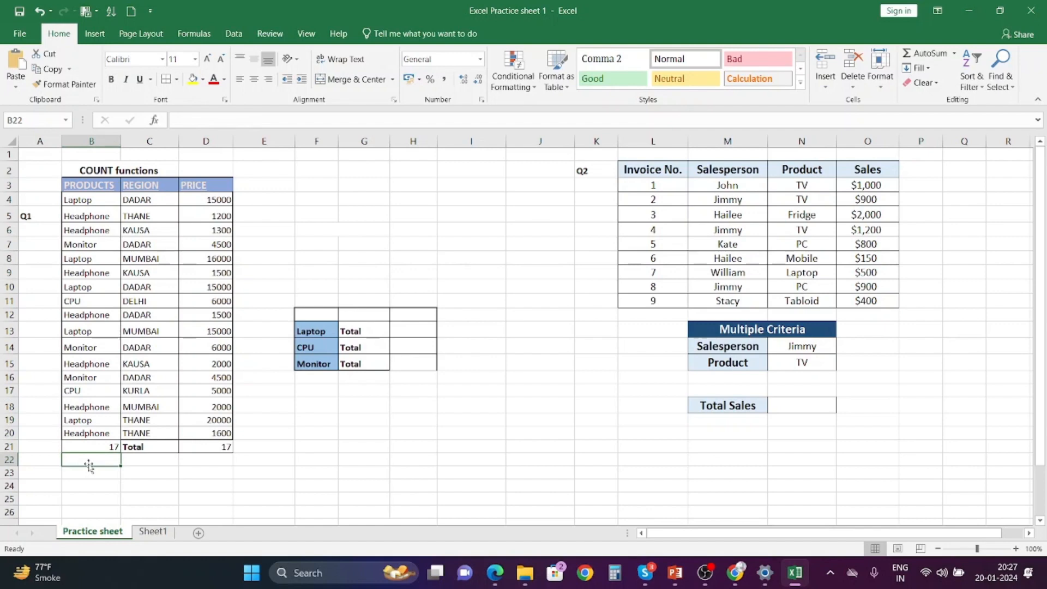
left_click_drag(100, 233, 208, 232)
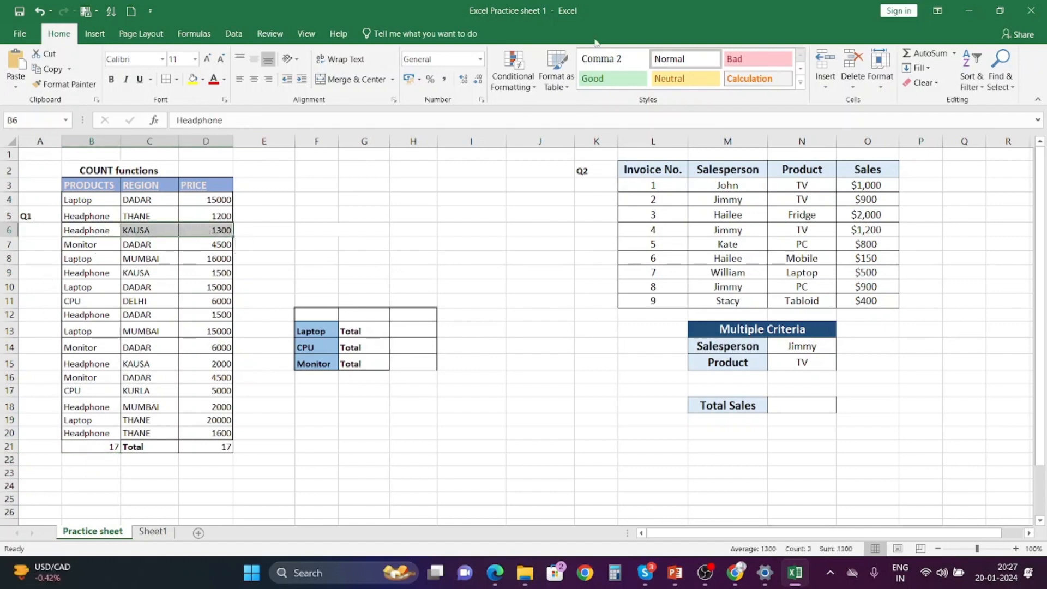
left_click(823, 65)
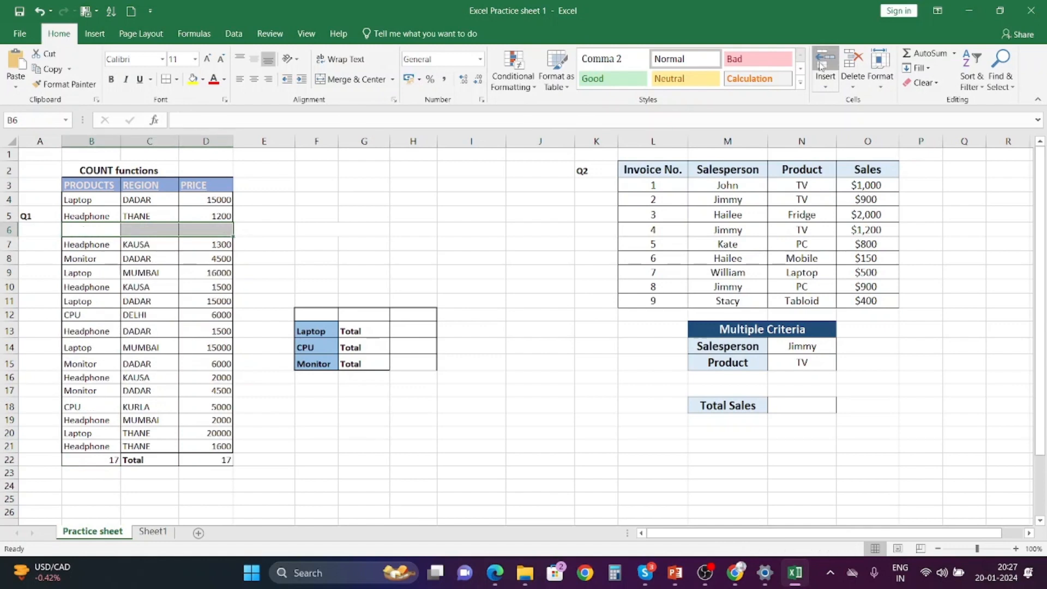
left_click(823, 65)
Insert two blank rows above the Laptop MUMBAI row and one blank row above the lower Monitor DADAR row.
left_click_drag(107, 364, 206, 369)
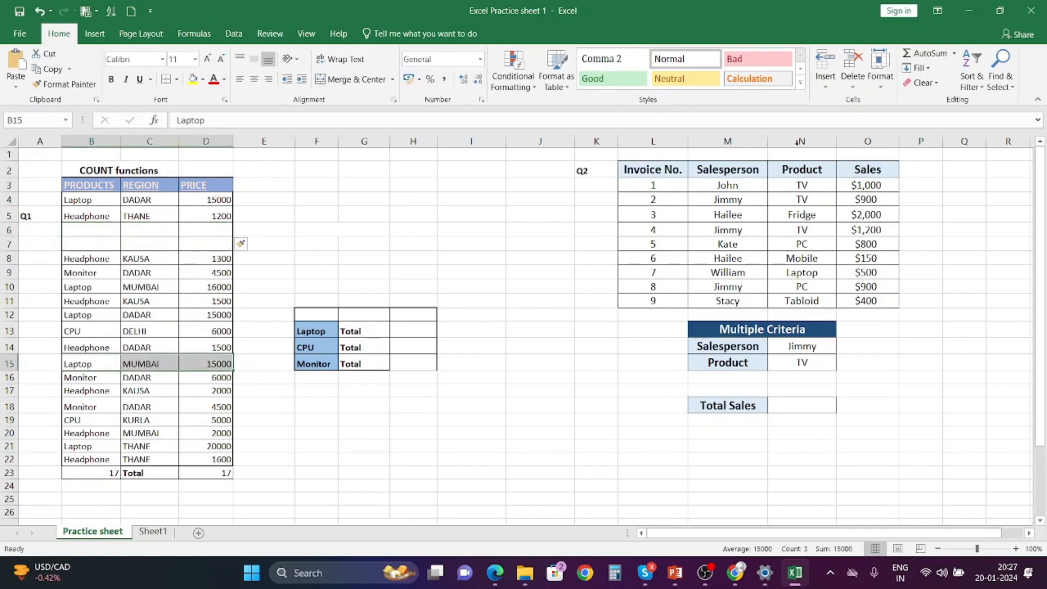
left_click(823, 66)
left_click(824, 65)
left_click_drag(110, 438, 221, 436)
left_click(823, 66)
scroll(230, 338, "down", 4)
scroll(164, 414, "up", 2)
Enter a COUNTBLANK formula below the products total counting empty cells in B4:B25.
left_click(109, 438)
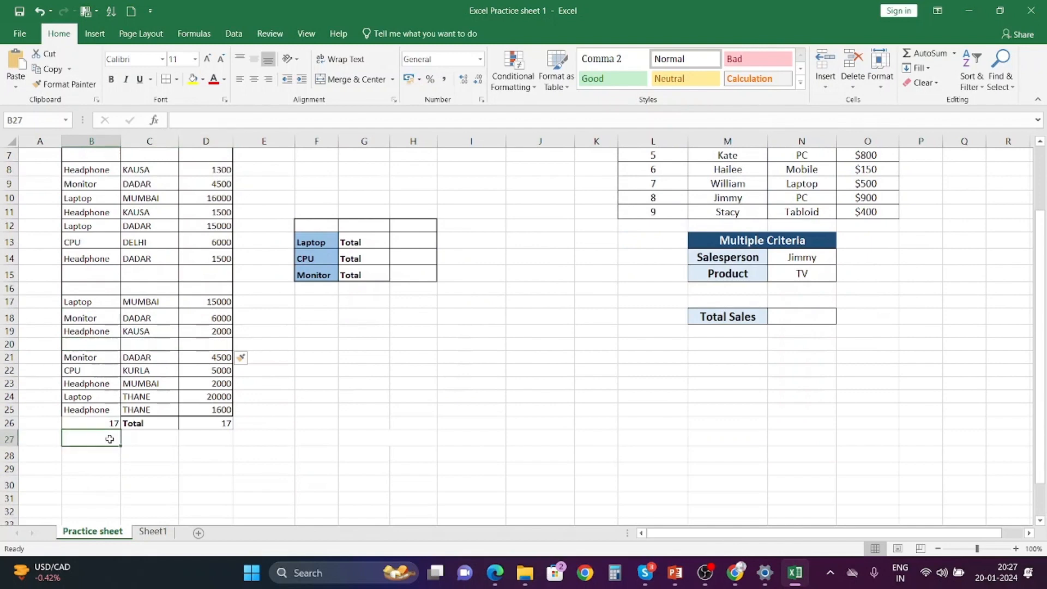
type("=")
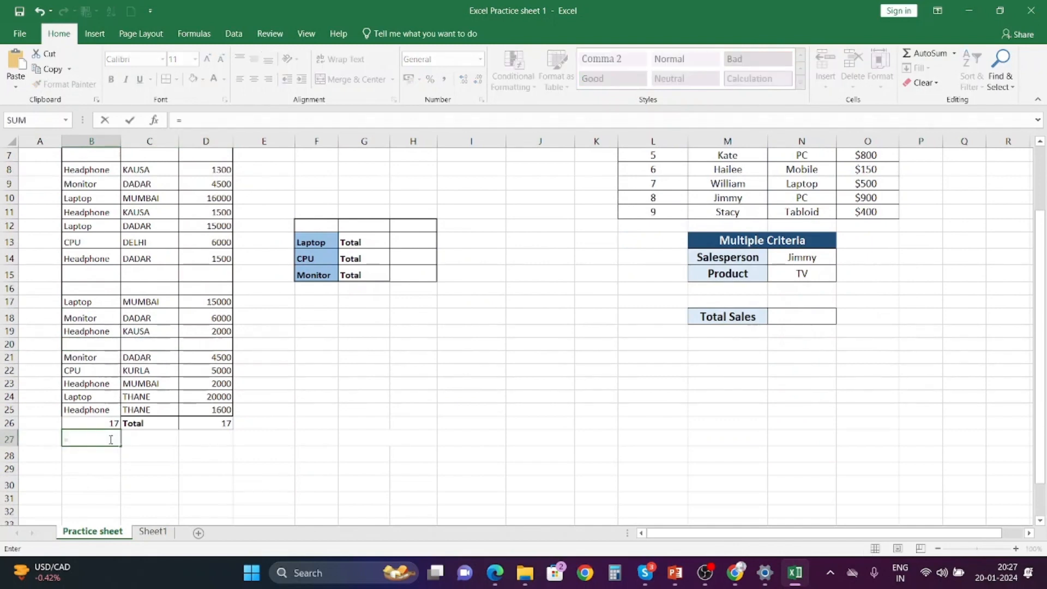
type("COUNT")
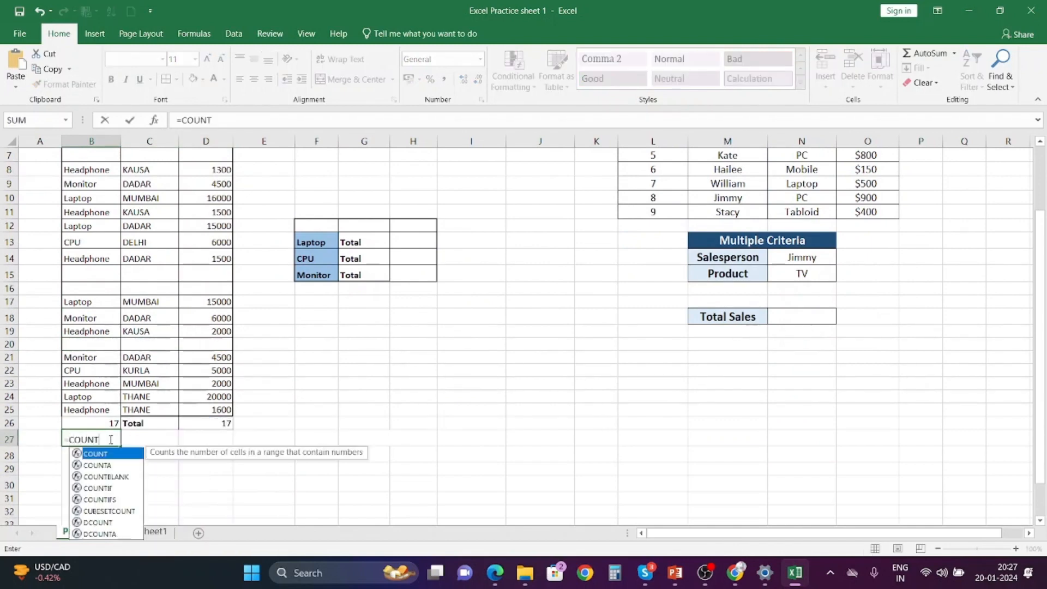
double_click(106, 476)
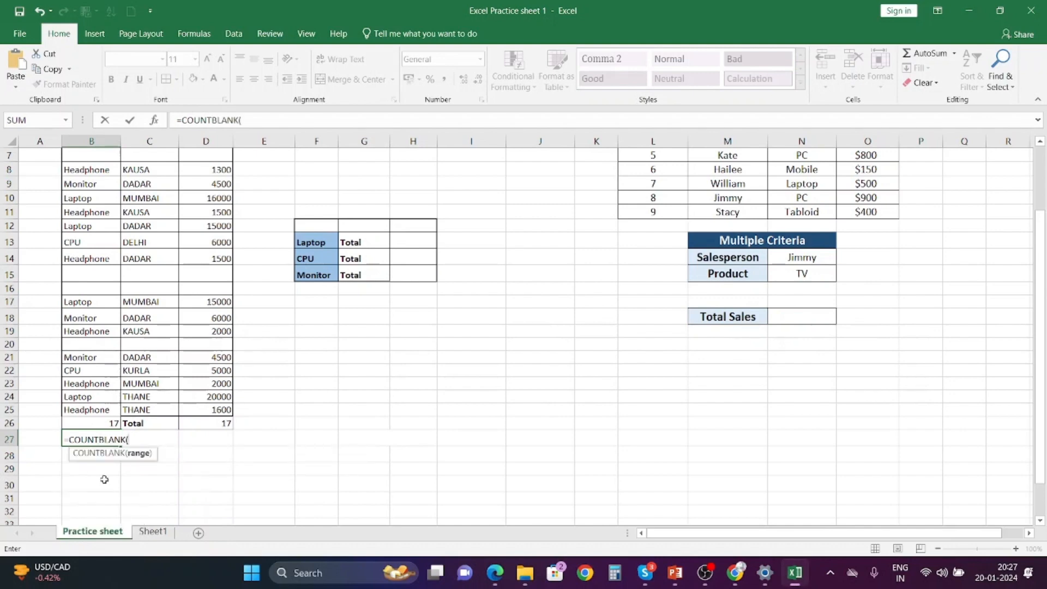
scroll(125, 332, "up", 2)
left_click_drag(90, 205, 86, 499)
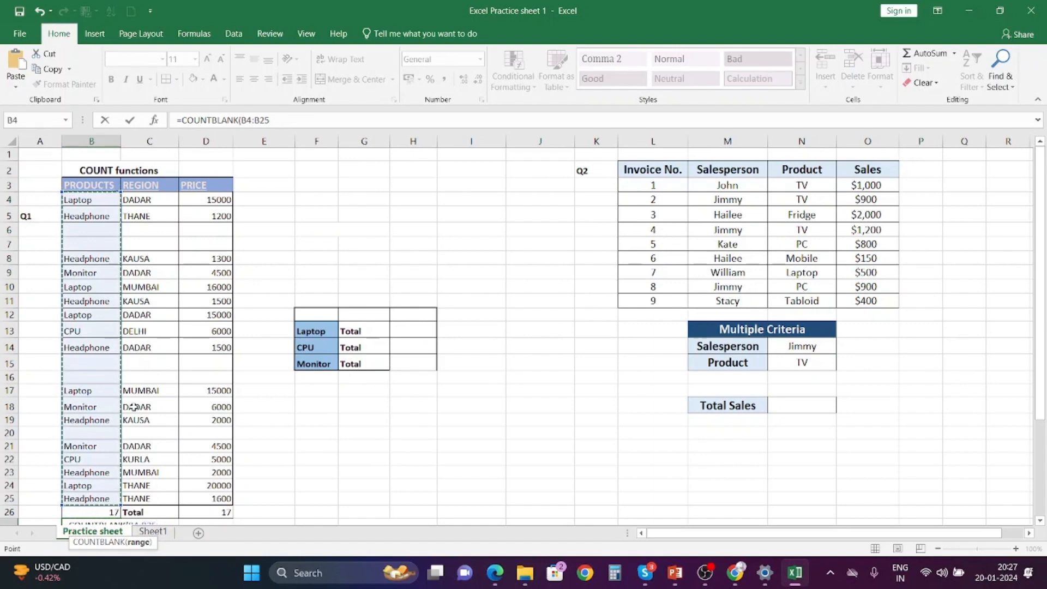
scroll(133, 406, "down", 1)
type(")")
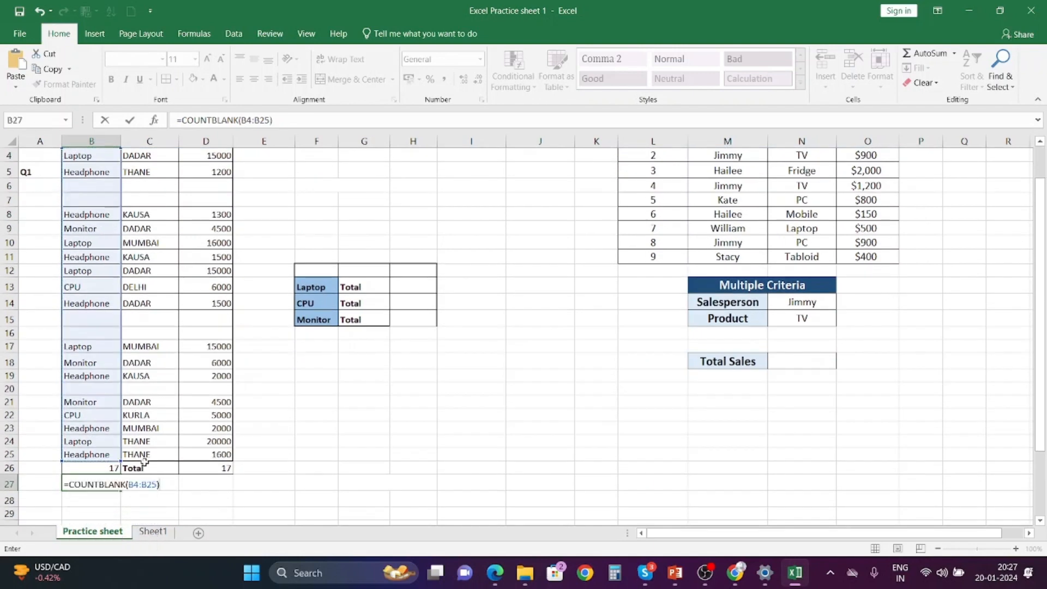
key("Return")
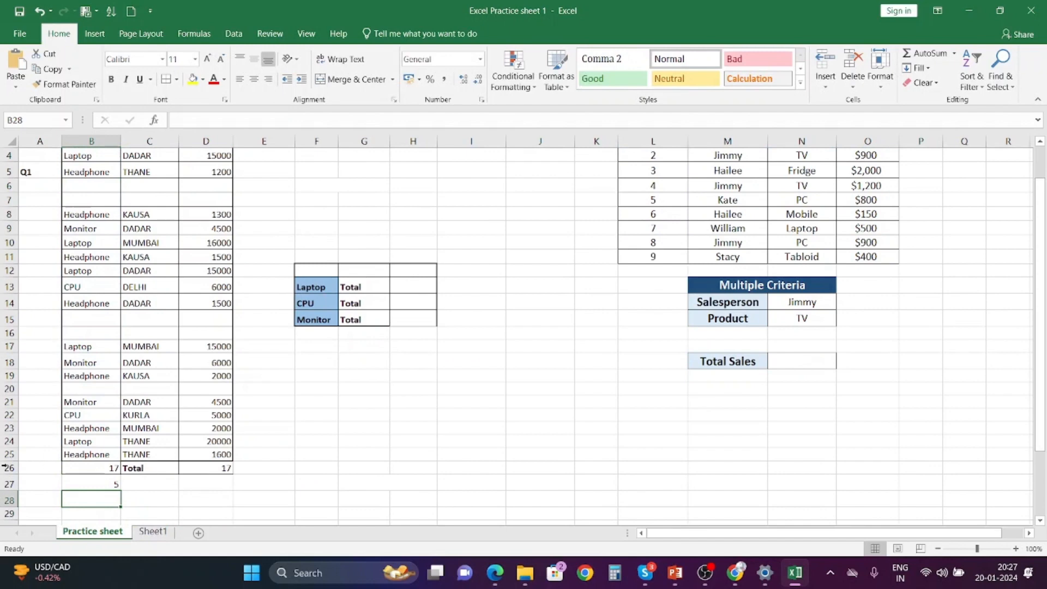
Inspect the empty cells in the products column and the formulas in the count cells.
left_click(103, 483)
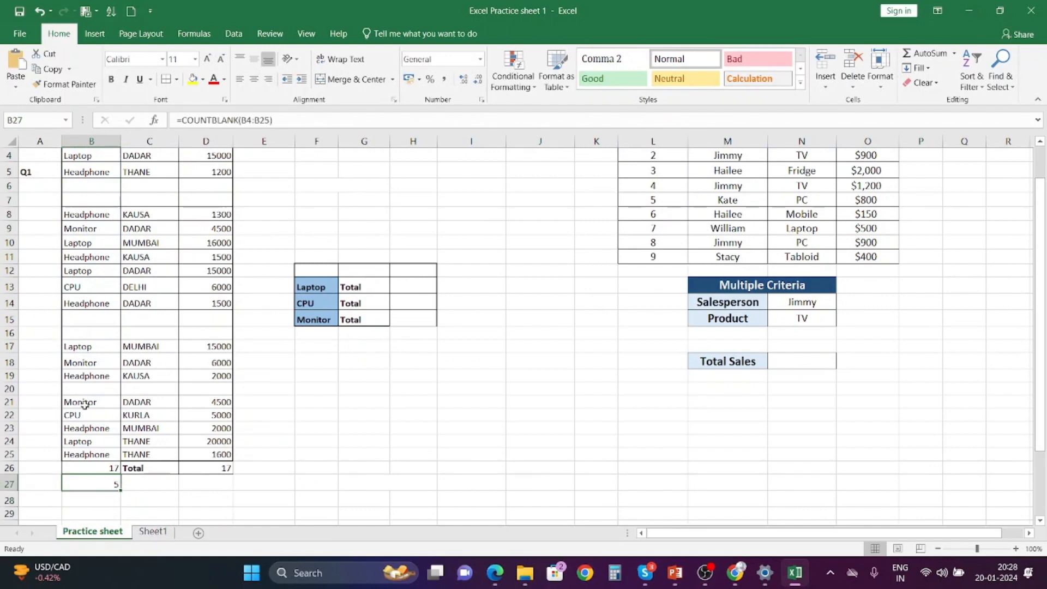
scroll(85, 406, "up", 1)
left_click(89, 227)
left_click(81, 244)
left_click(79, 365)
left_click(75, 378)
left_click(74, 436)
scroll(74, 436, "down", 1)
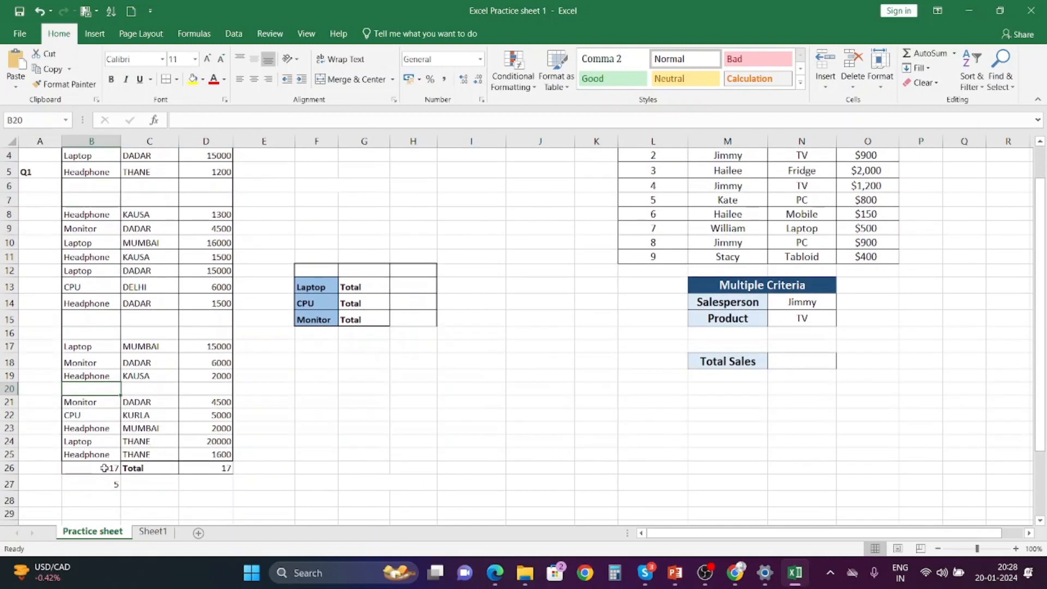
left_click(106, 486)
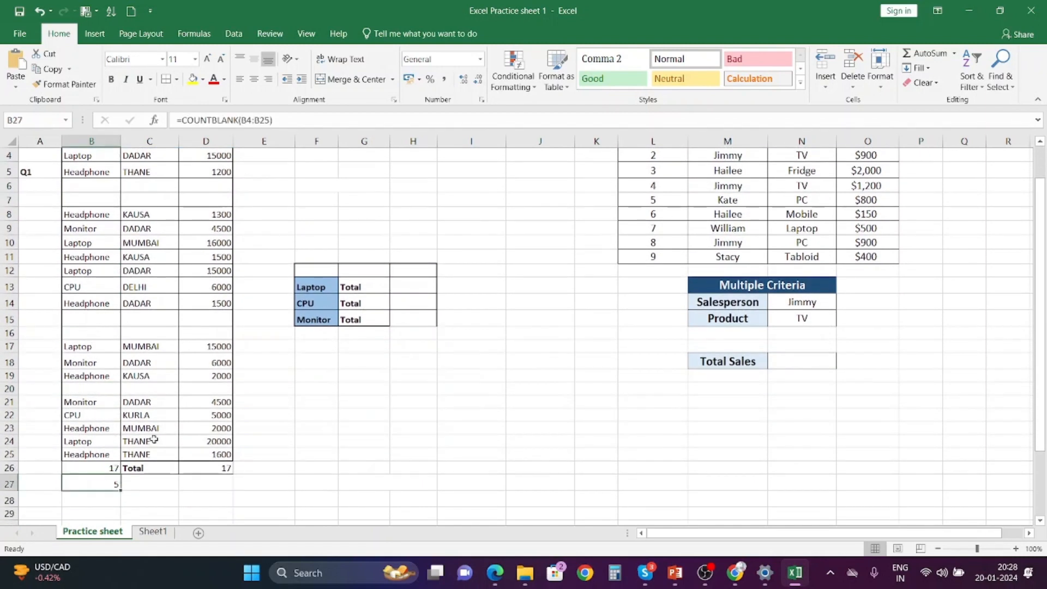
left_click(210, 470)
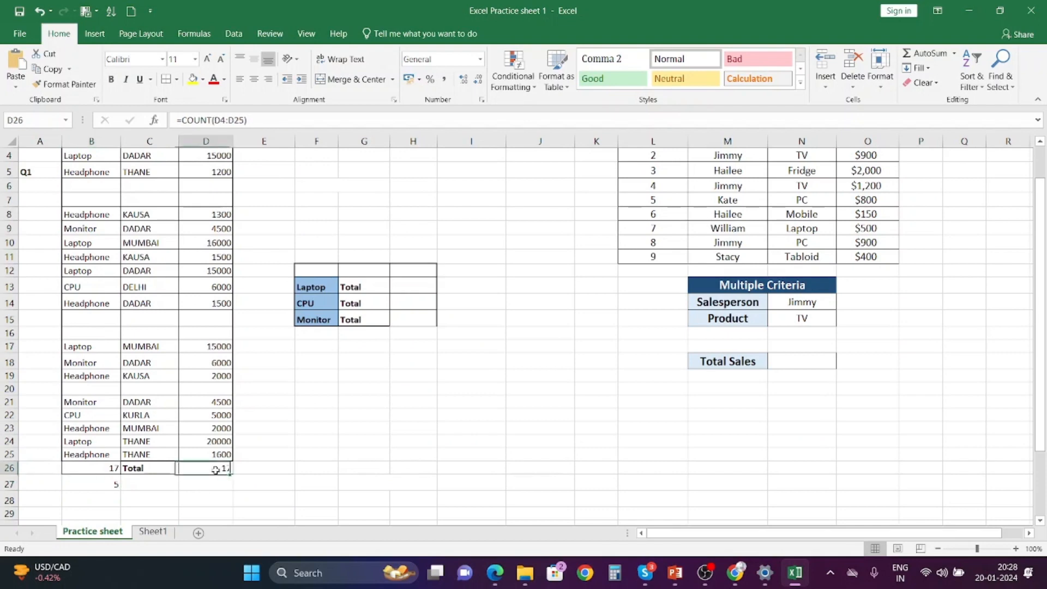
left_click(100, 485)
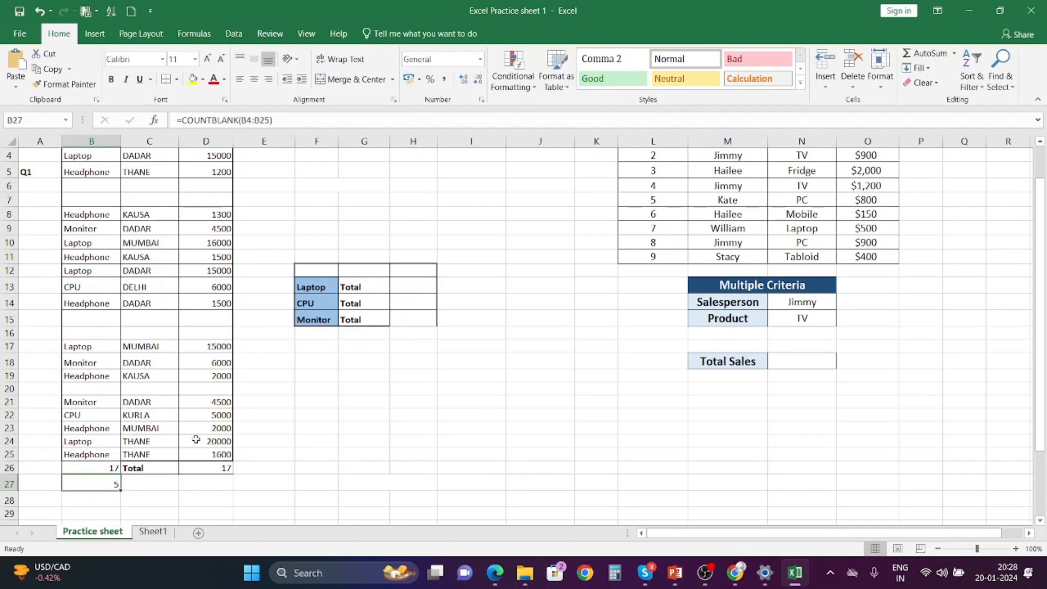
Delete all the blank rows from the product table.
scroll(307, 419, "up", 1)
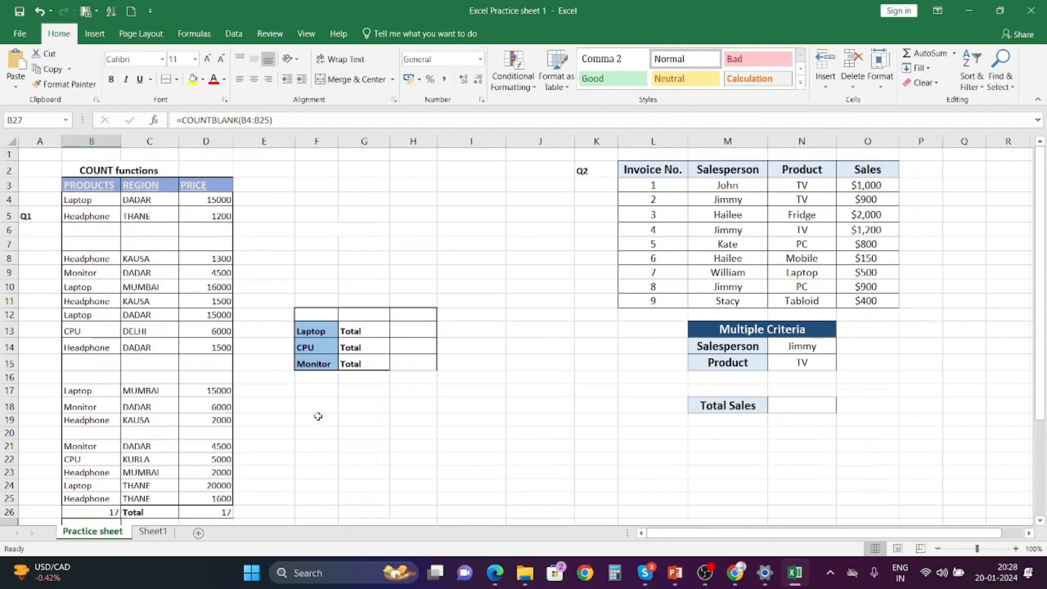
scroll(306, 409, "down", 1)
left_click_drag(93, 186, 191, 202)
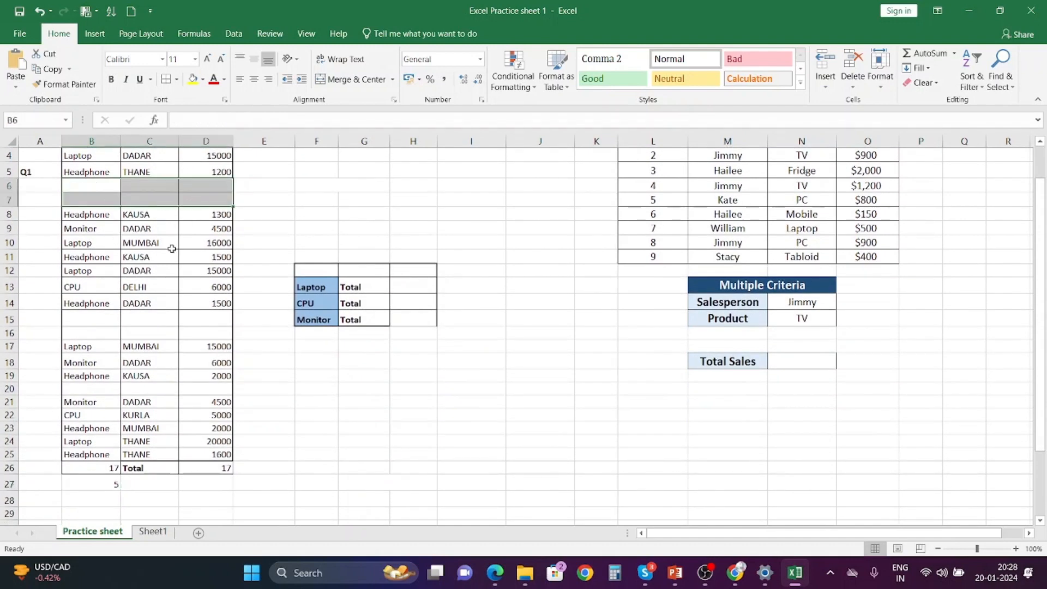
left_click(853, 61)
left_click_drag(96, 283, 208, 303)
left_click(853, 60)
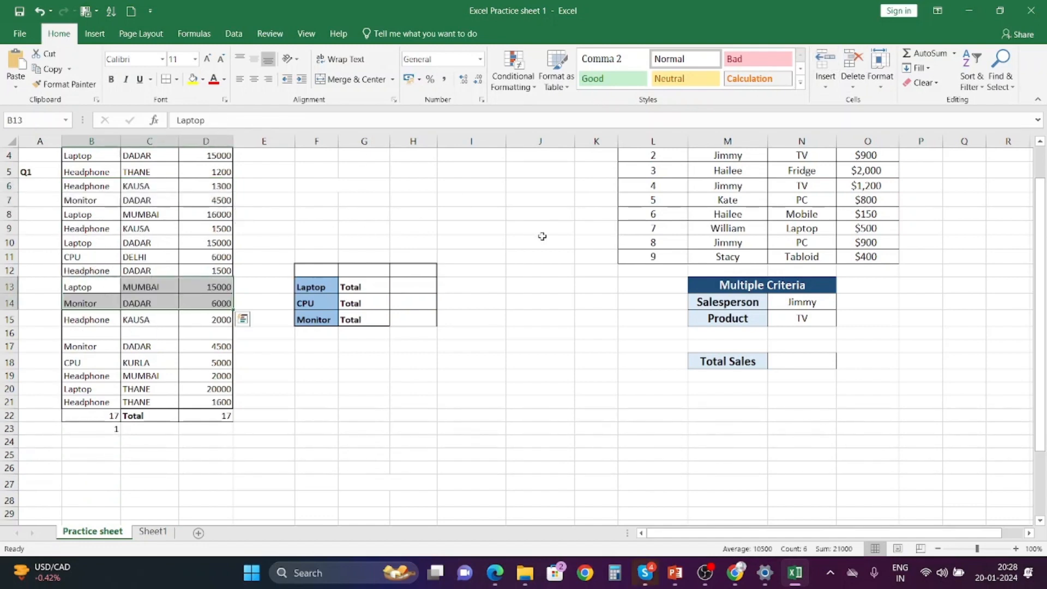
left_click_drag(92, 333, 208, 331)
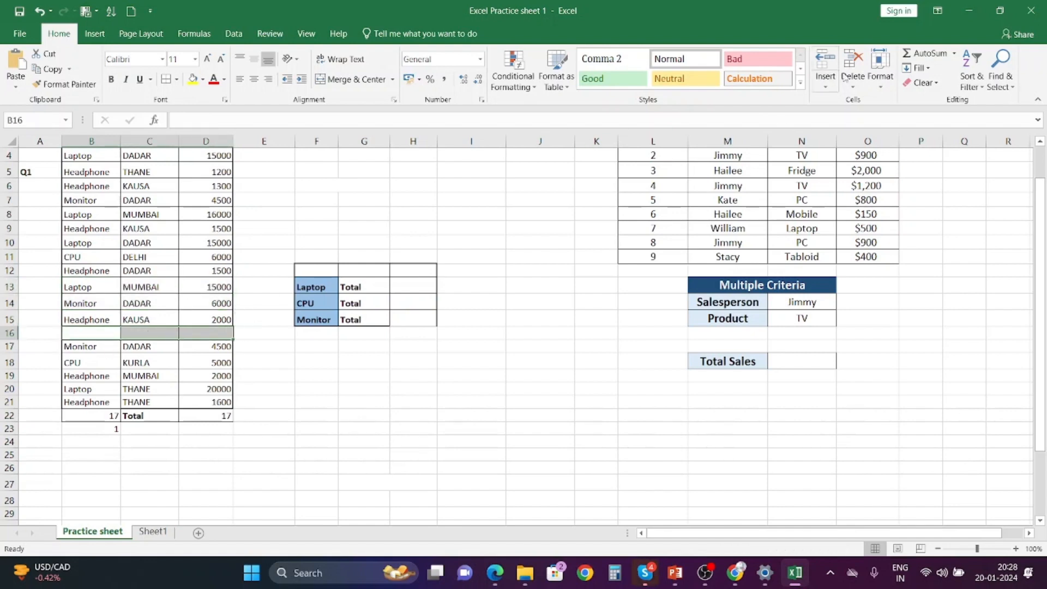
left_click(853, 61)
left_click(199, 452)
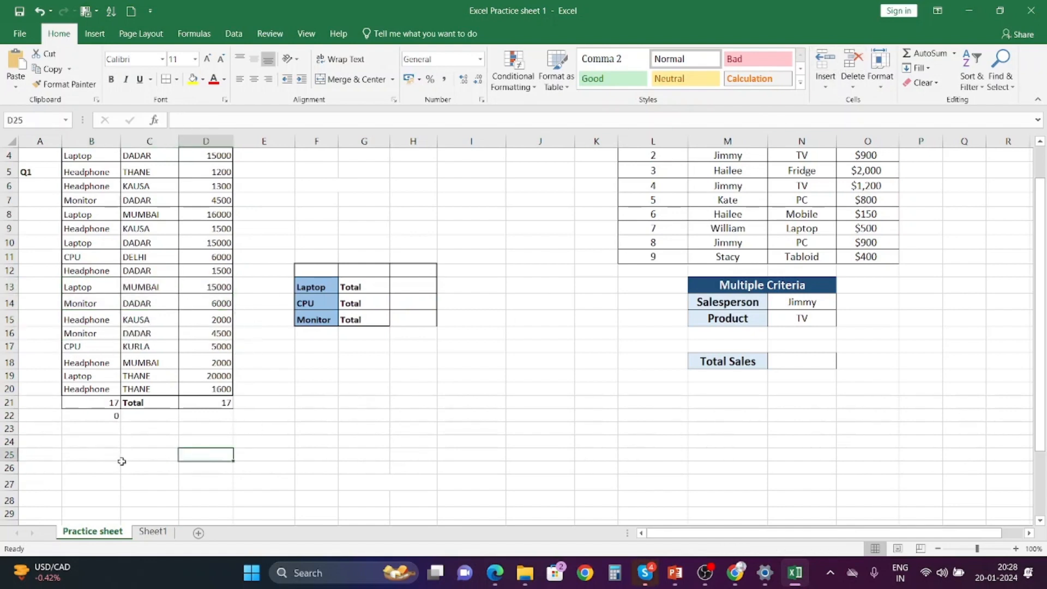
scroll(92, 381, "up", 1)
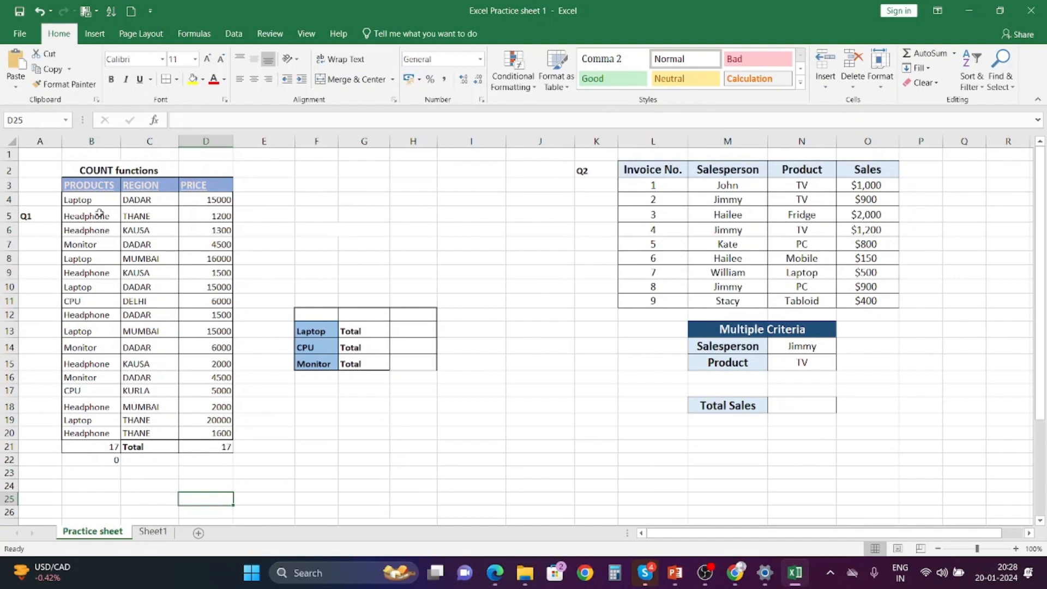
left_click(113, 462)
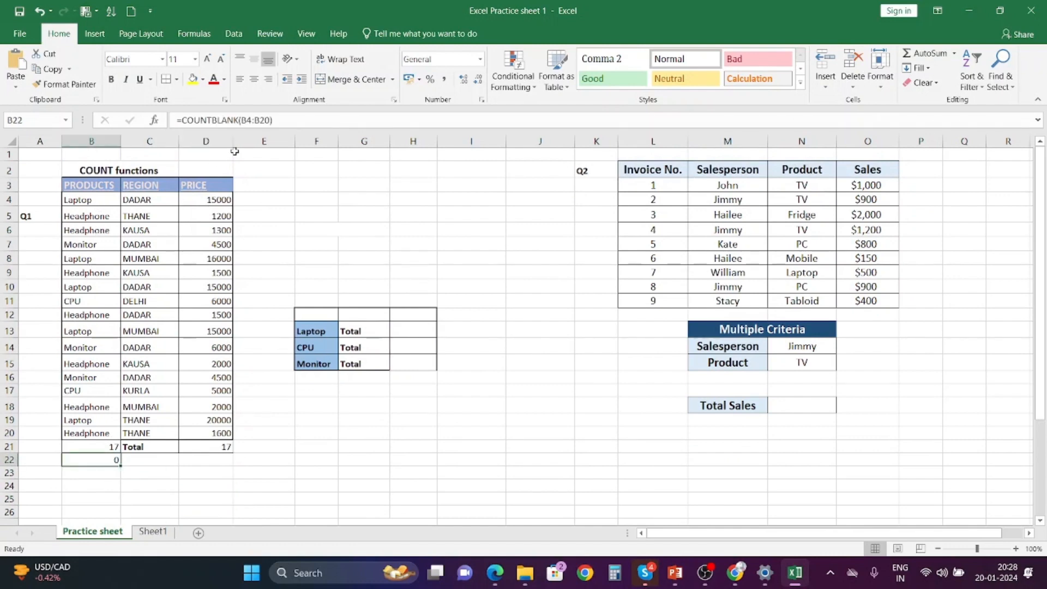
Enter a COUNTIF formula in the Laptop total cell counting products in B4:B20 that match the Laptop label in F13.
left_click(204, 488)
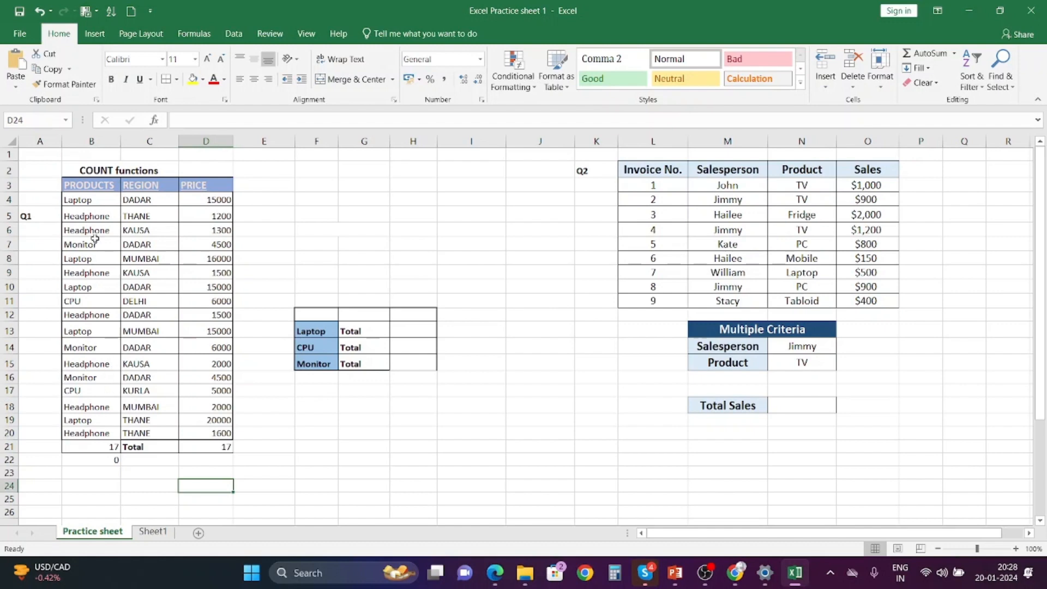
left_click(400, 326)
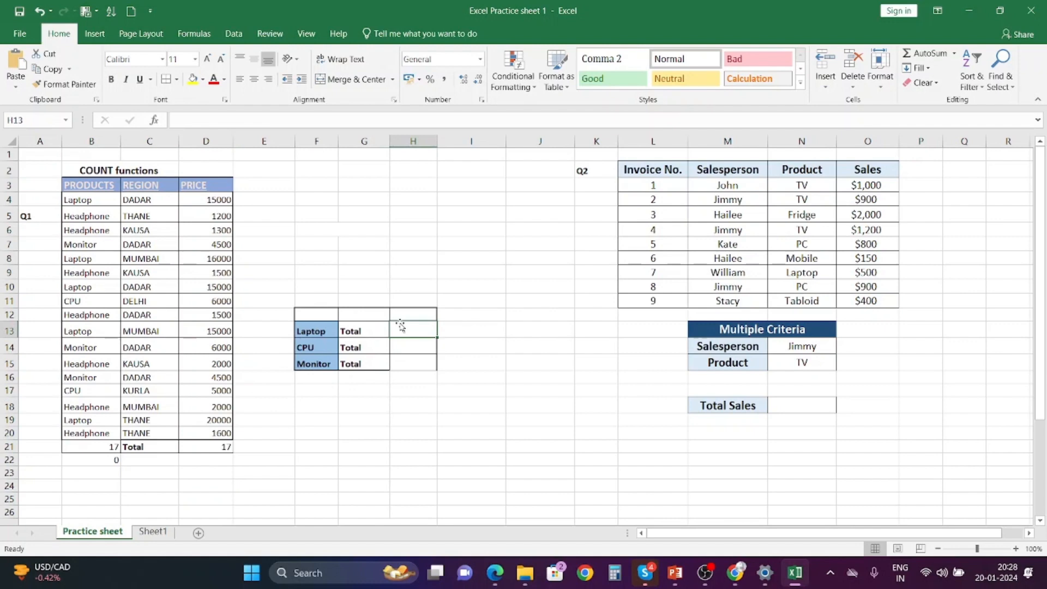
type("=COU")
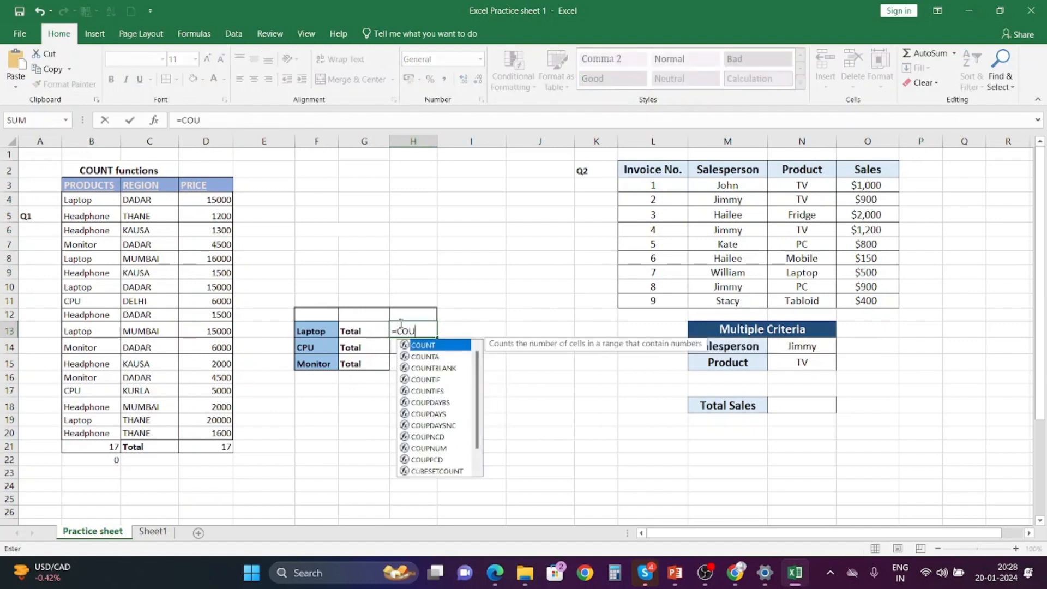
type("NTIF")
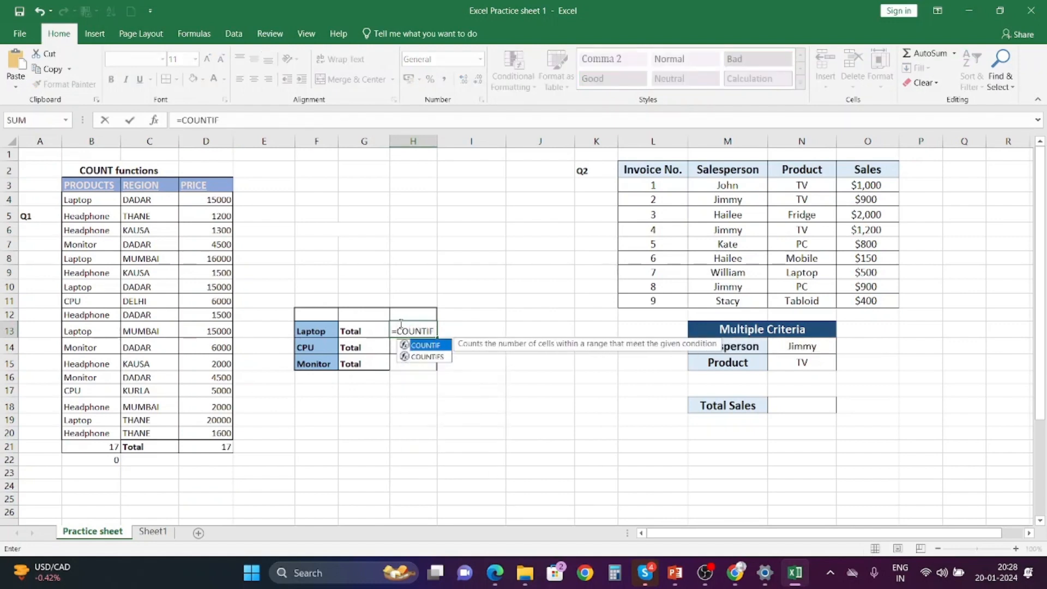
type("(")
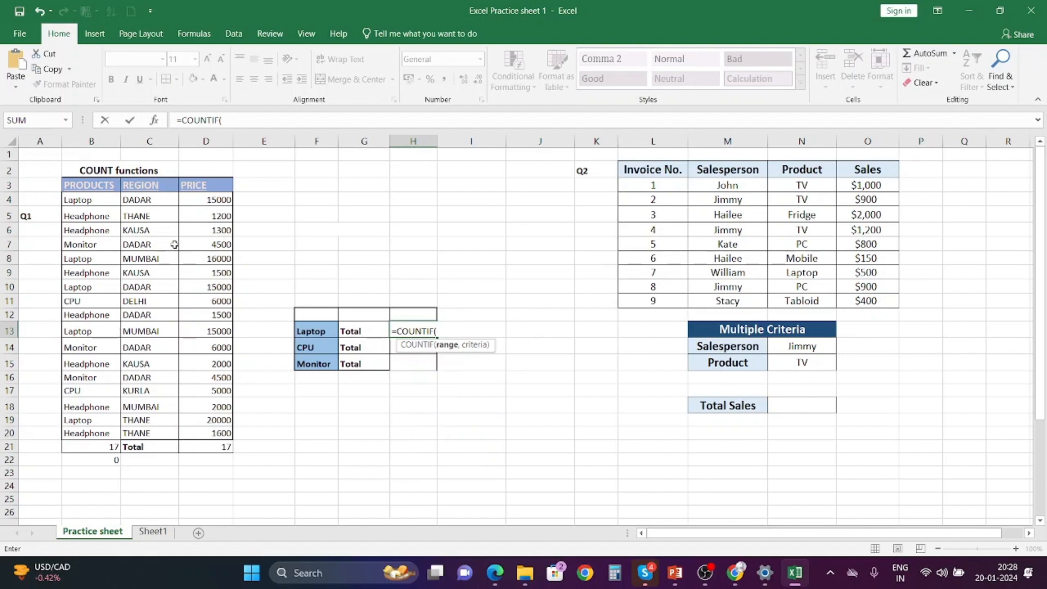
left_click_drag(95, 200, 82, 427)
type(",")
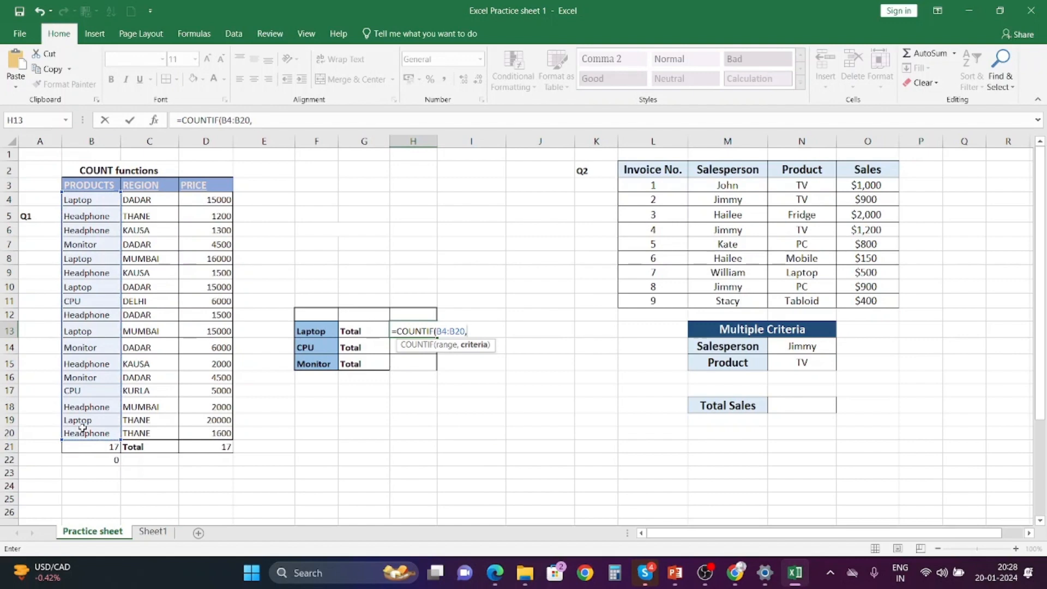
left_click(312, 331)
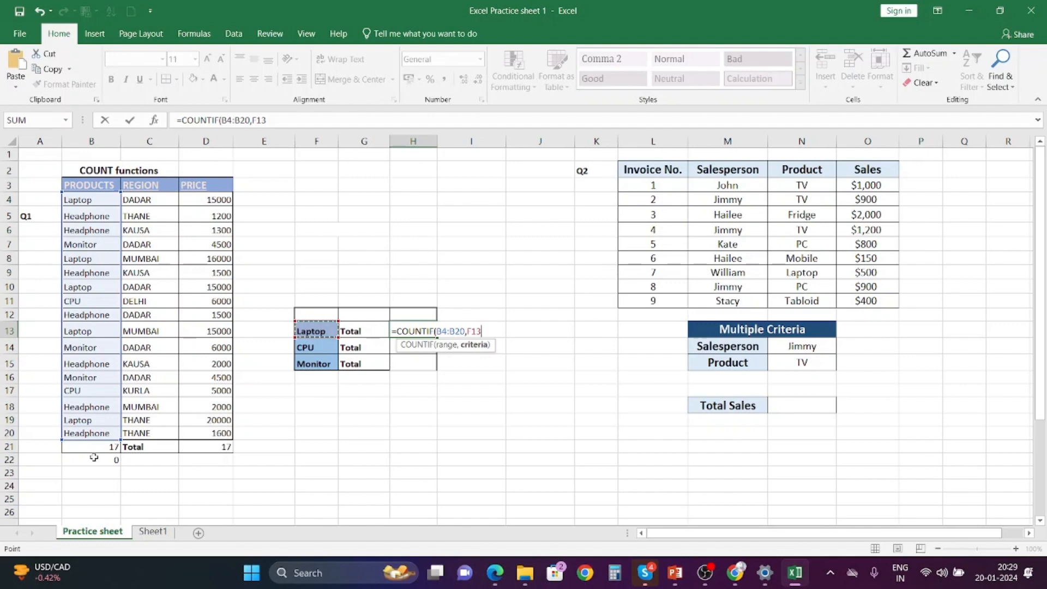
type(")")
key("Return")
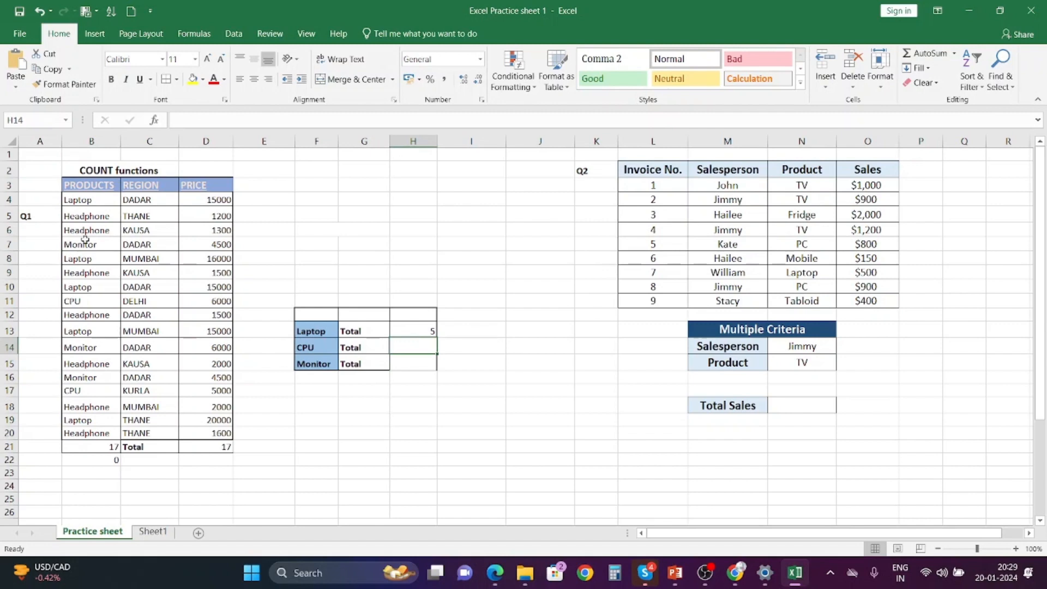
Fill the Laptop COUNTIF formula down to the CPU and Monitor total cells.
left_click(431, 332)
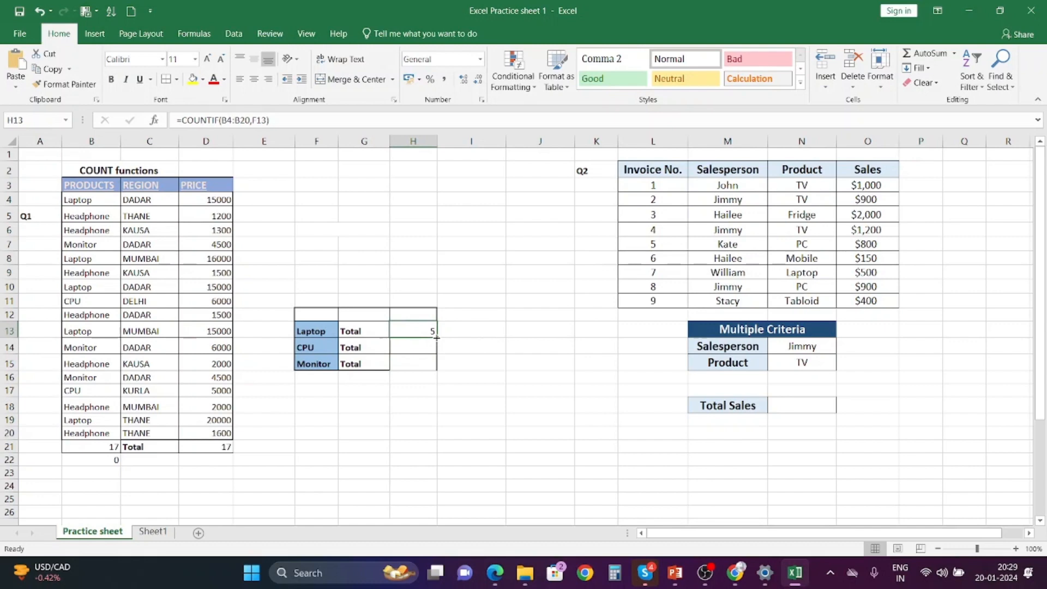
left_click_drag(436, 337, 434, 366)
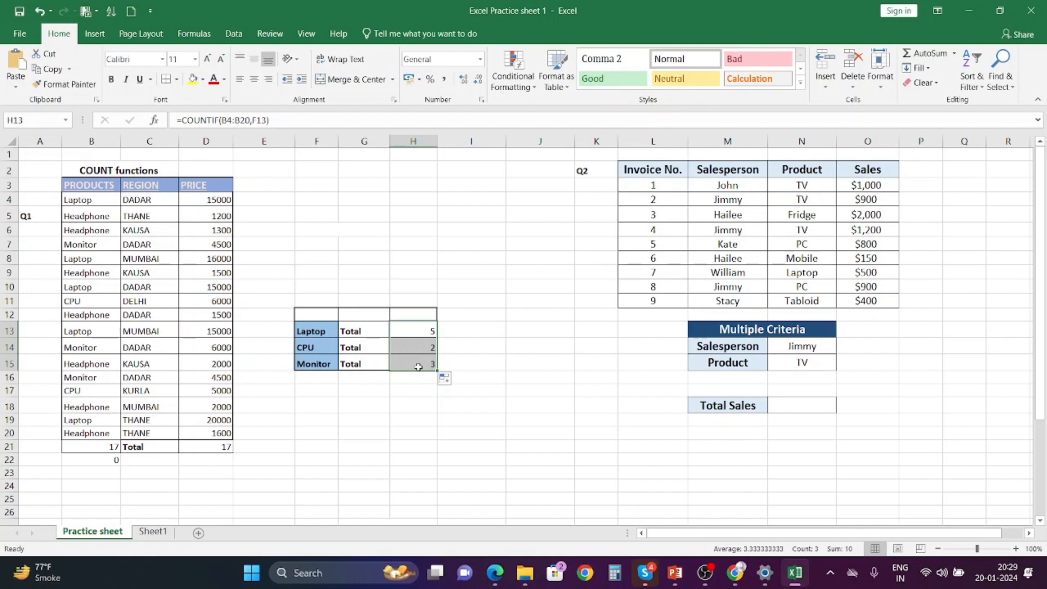
Inspect the copied COUNTIF formulas and the cells of the Multiple Criteria table.
left_click(324, 350)
left_click(424, 348)
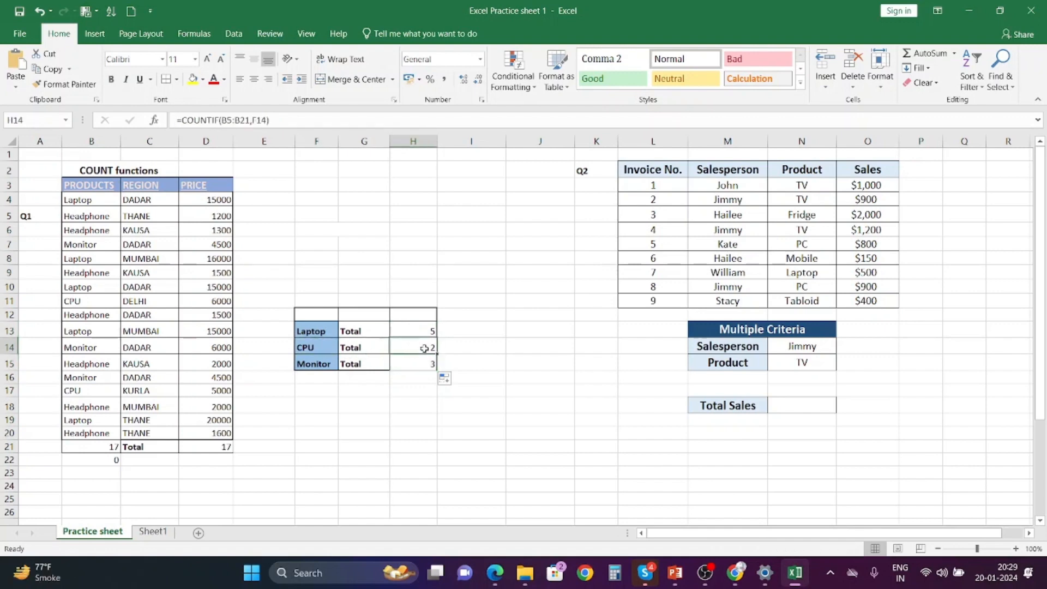
left_click(317, 366)
left_click(413, 363)
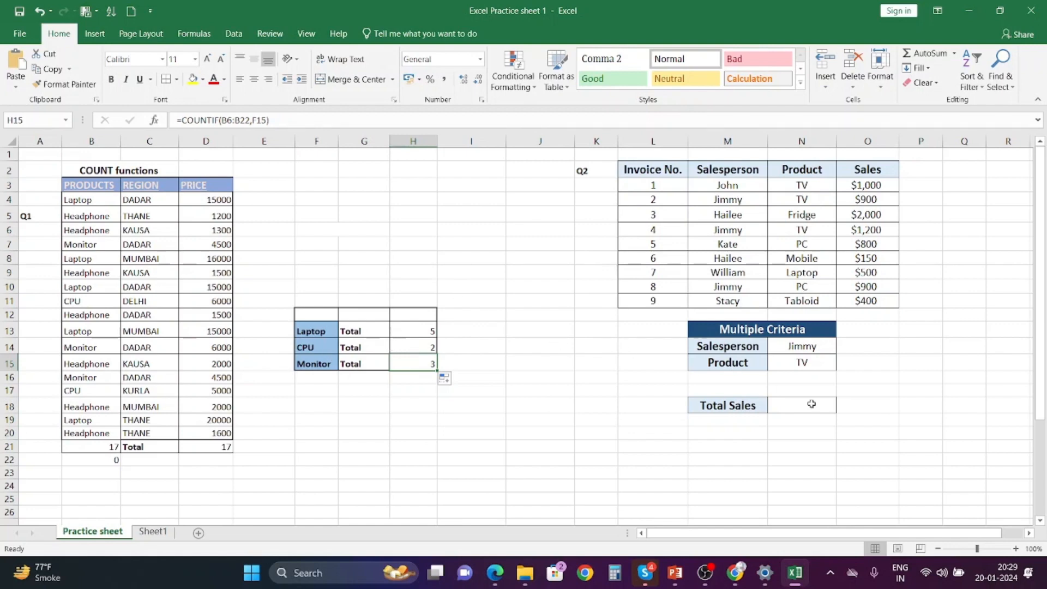
left_click(794, 409)
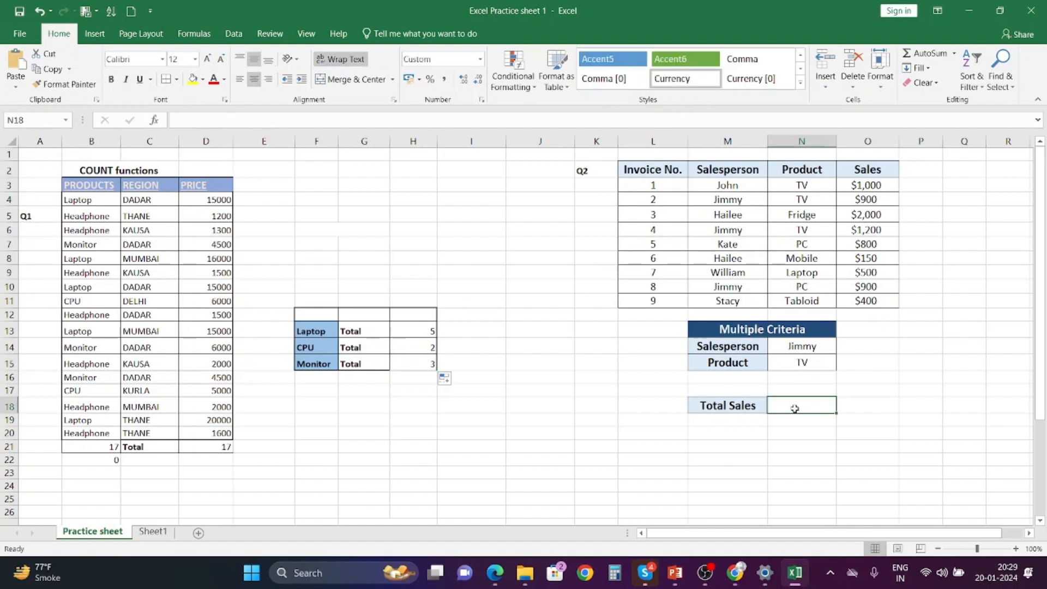
left_click(755, 350)
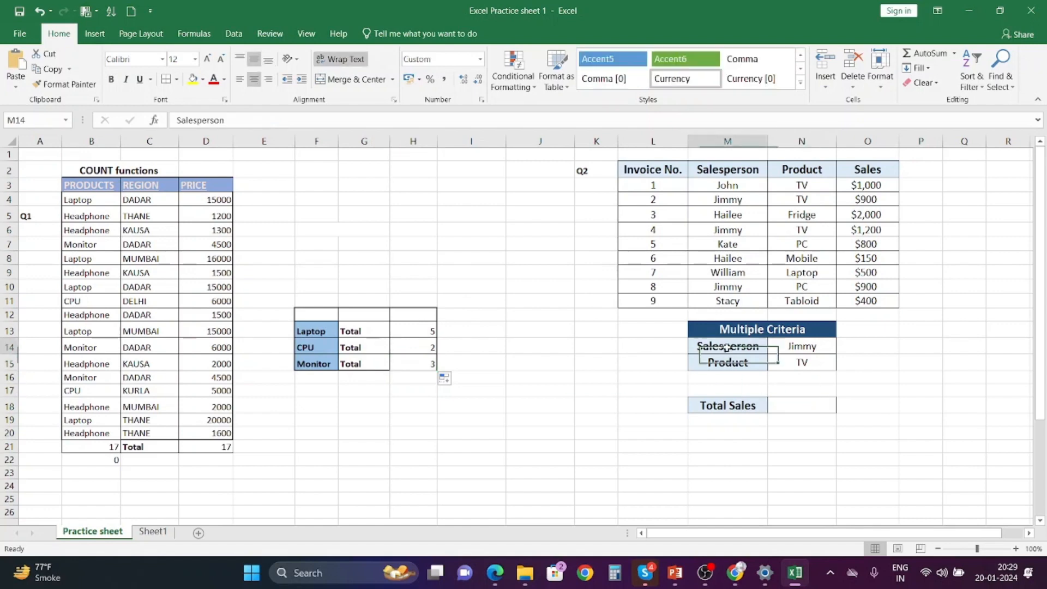
left_click(779, 350)
left_click(787, 363)
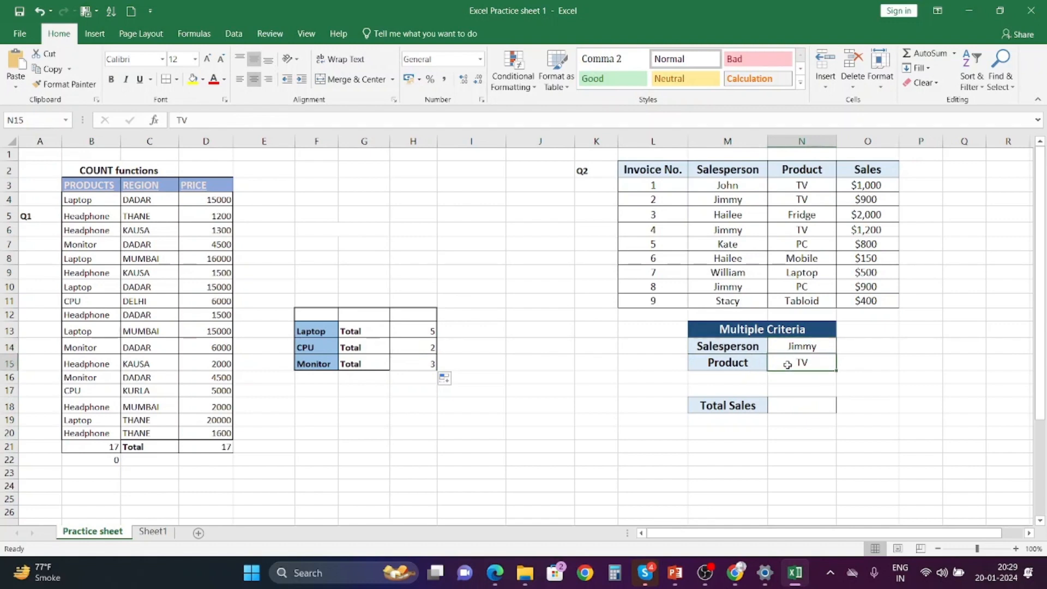
left_click(796, 352)
left_click(799, 366)
Enter a COUNTIFS formula in the Total Sales cell matching salesperson M3:M11 to N14 and product N3:N11 to N15.
left_click(792, 408)
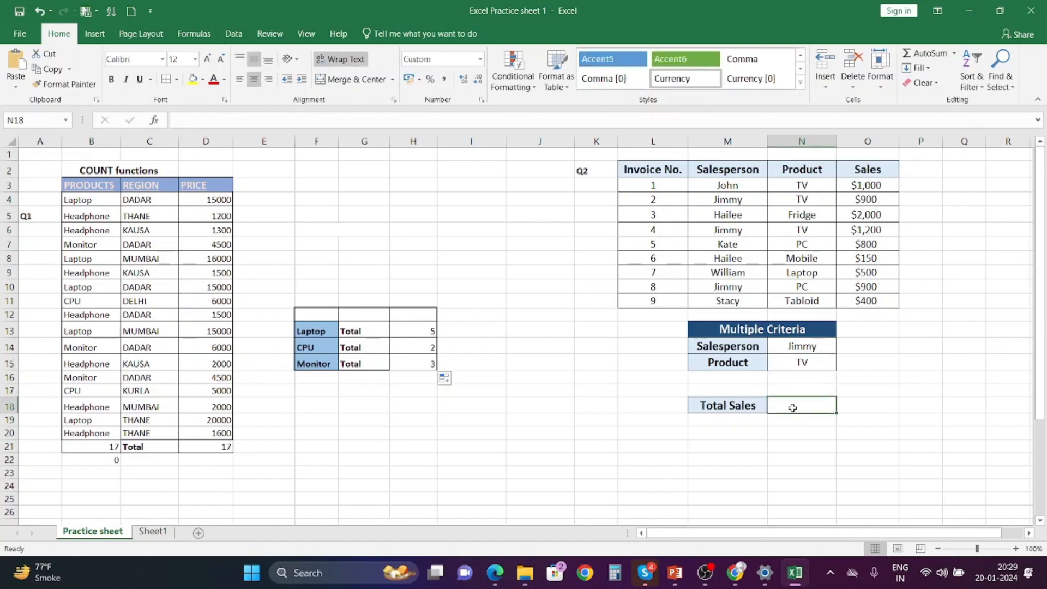
type("=")
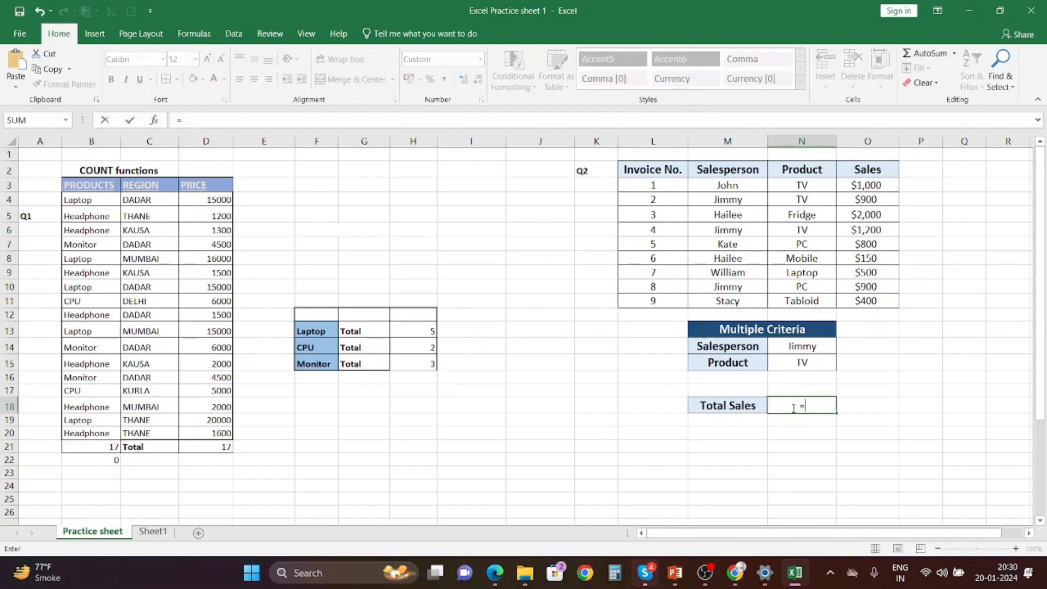
type("COUNTIFS")
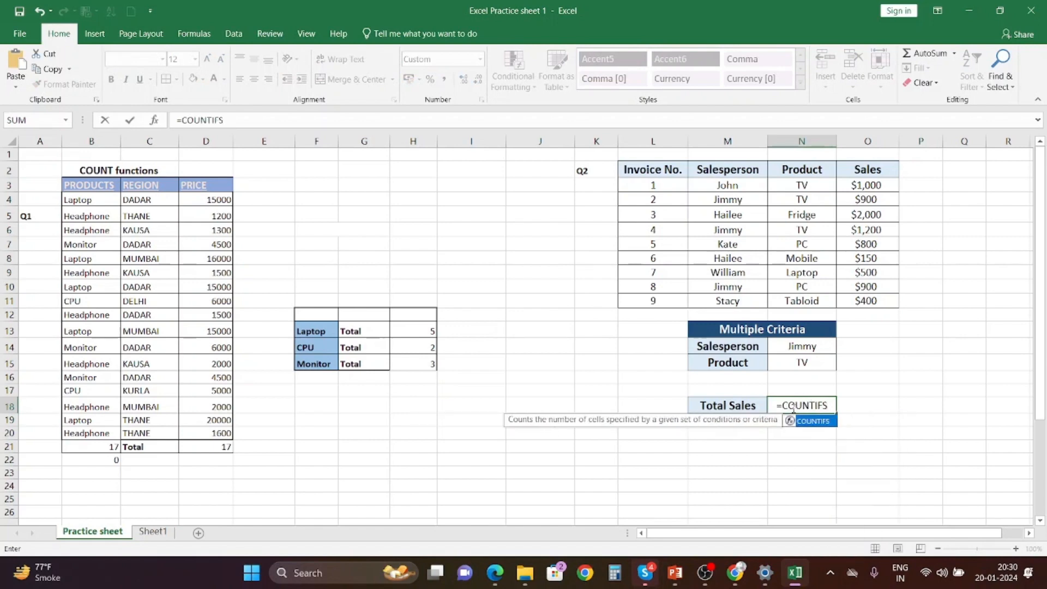
double_click(825, 424)
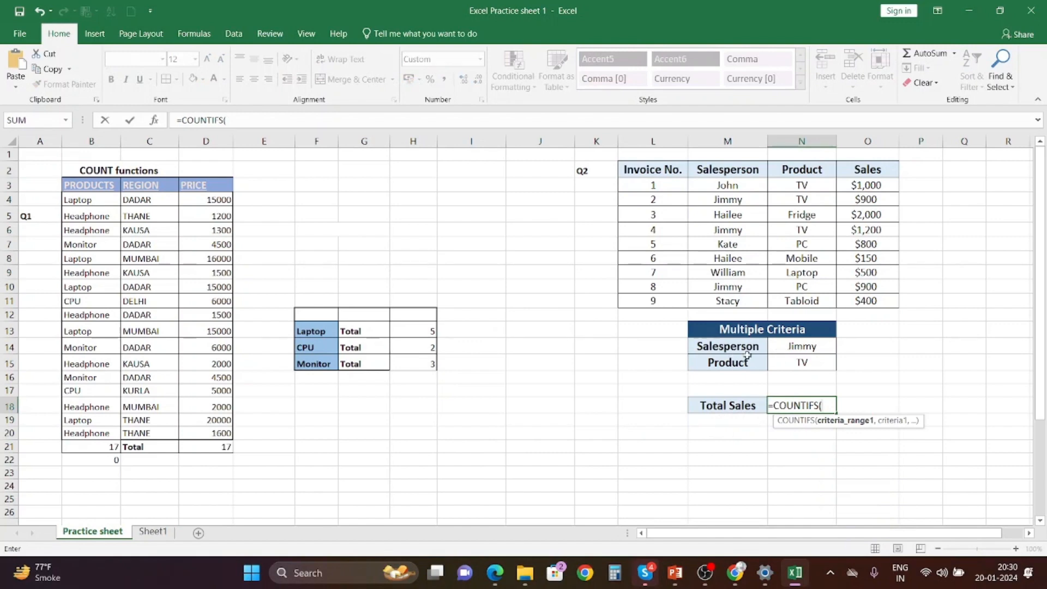
left_click_drag(721, 186, 723, 308)
type(",")
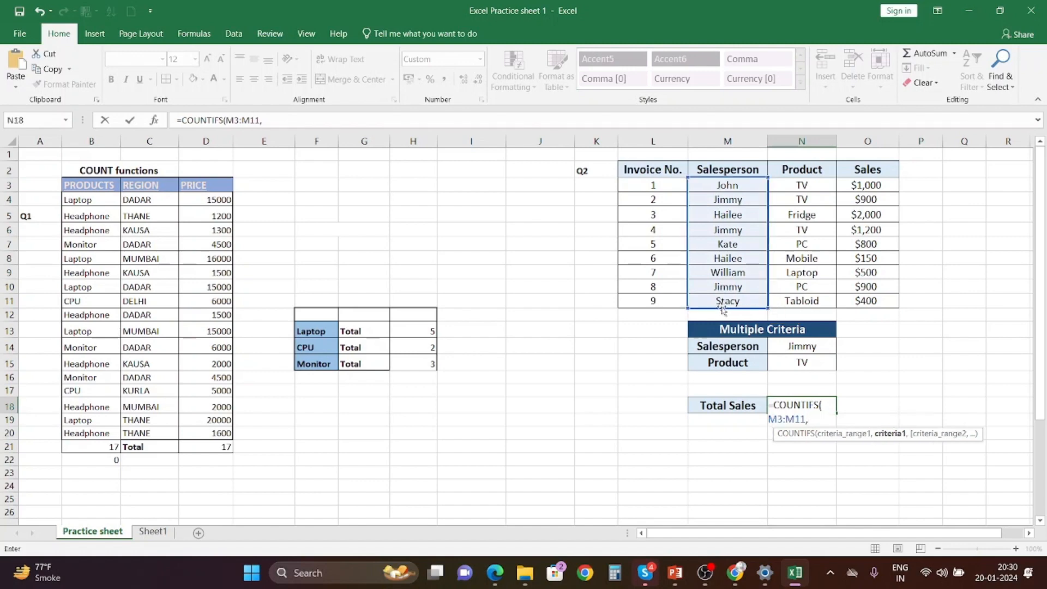
left_click(785, 343)
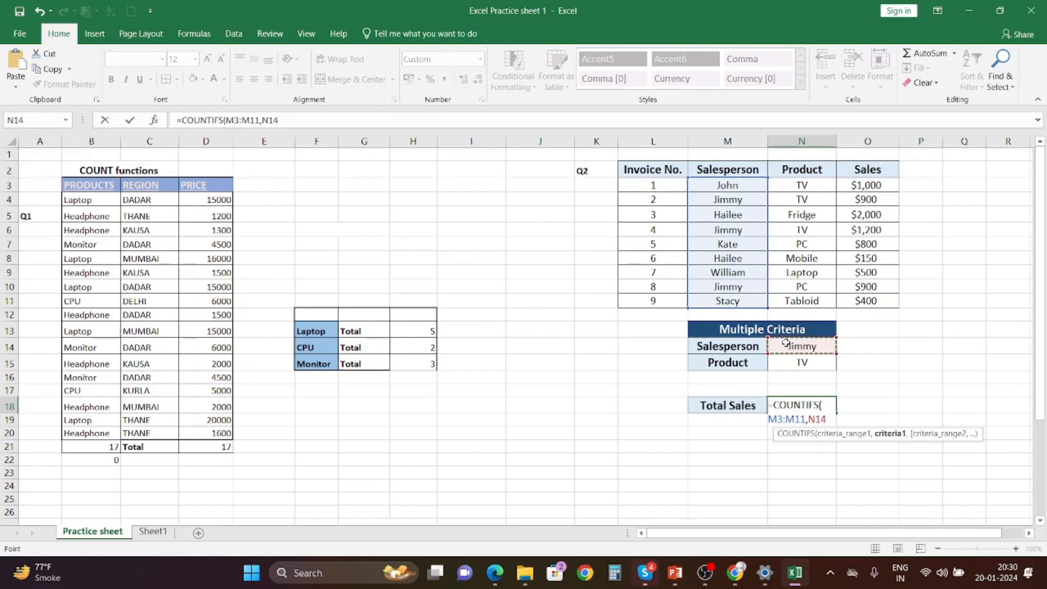
type(",")
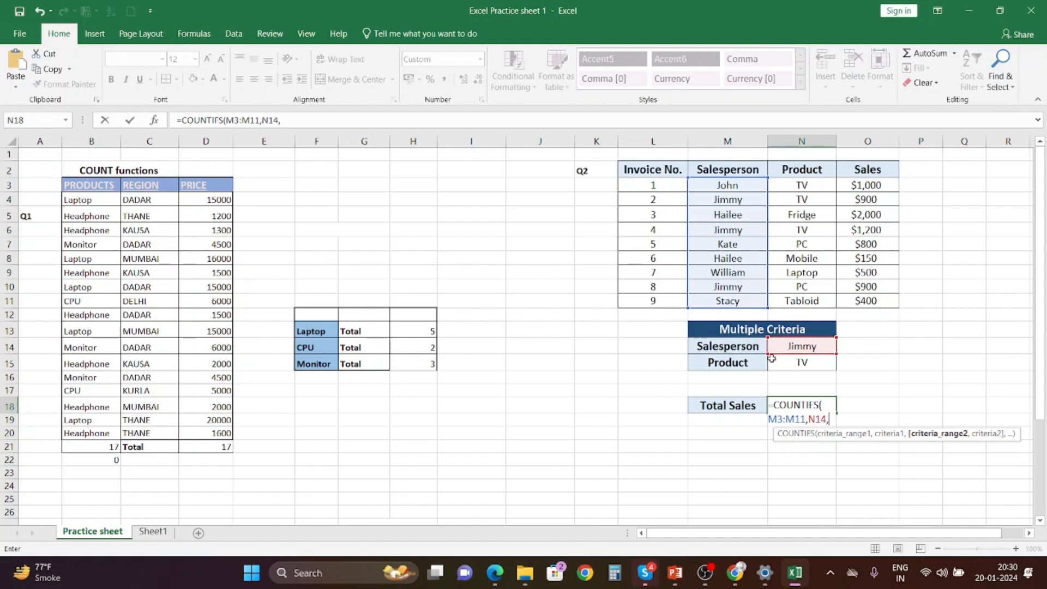
left_click_drag(797, 188, 793, 299)
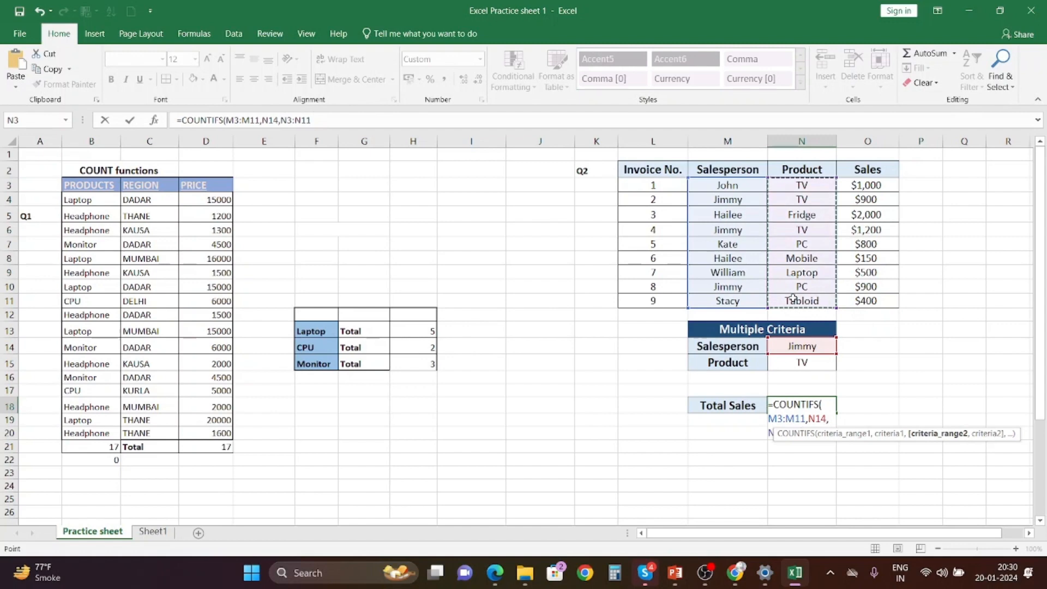
type(",")
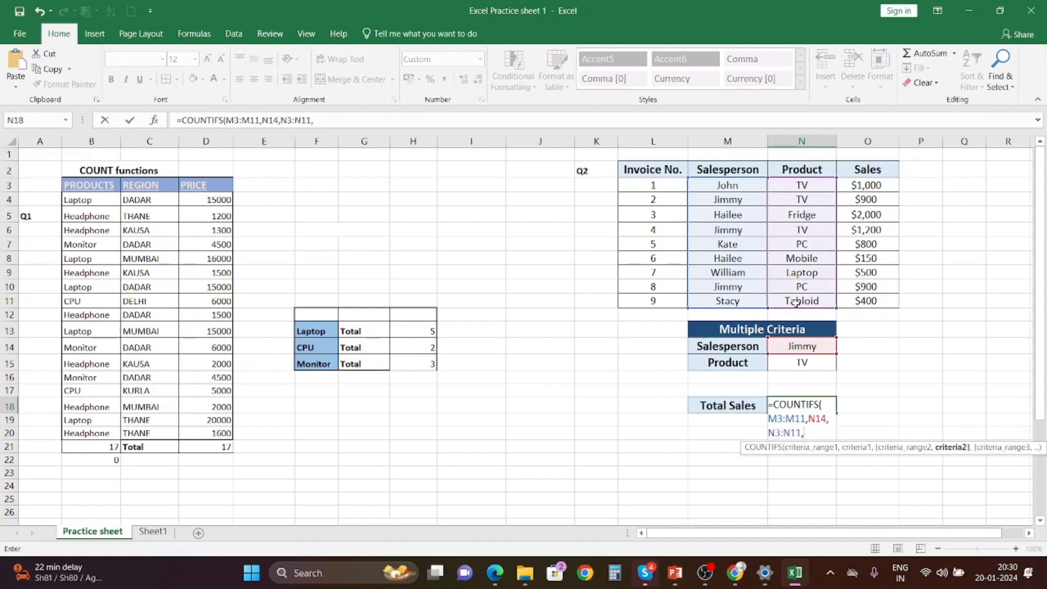
left_click(818, 362)
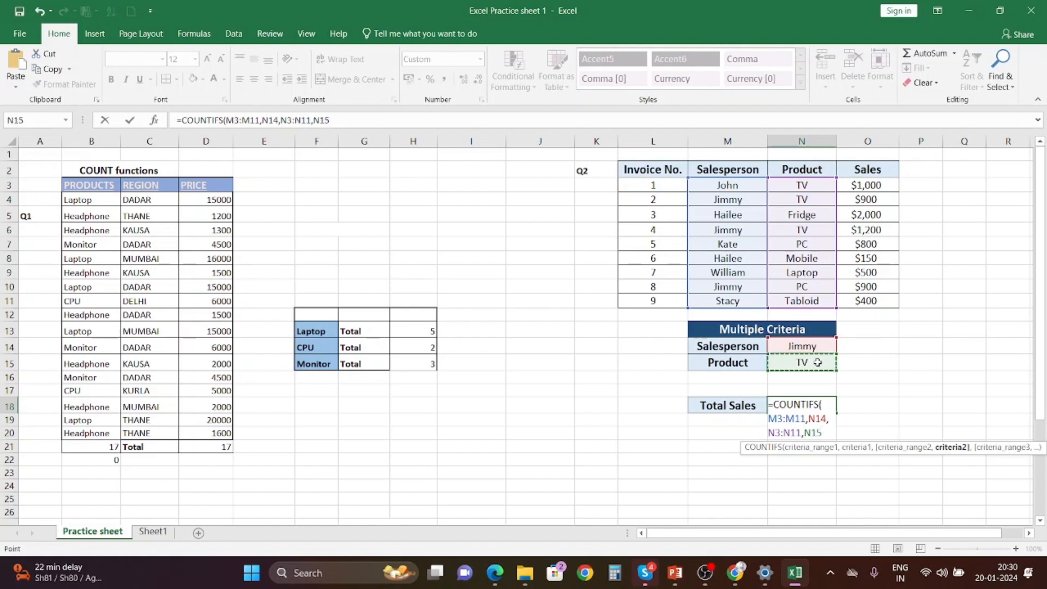
type(")")
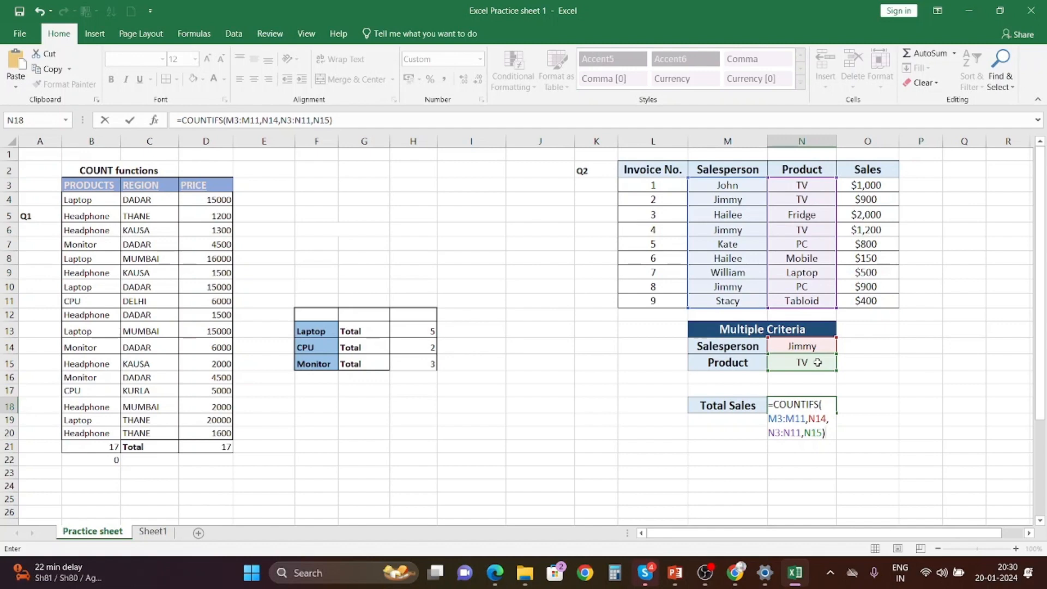
key("Return")
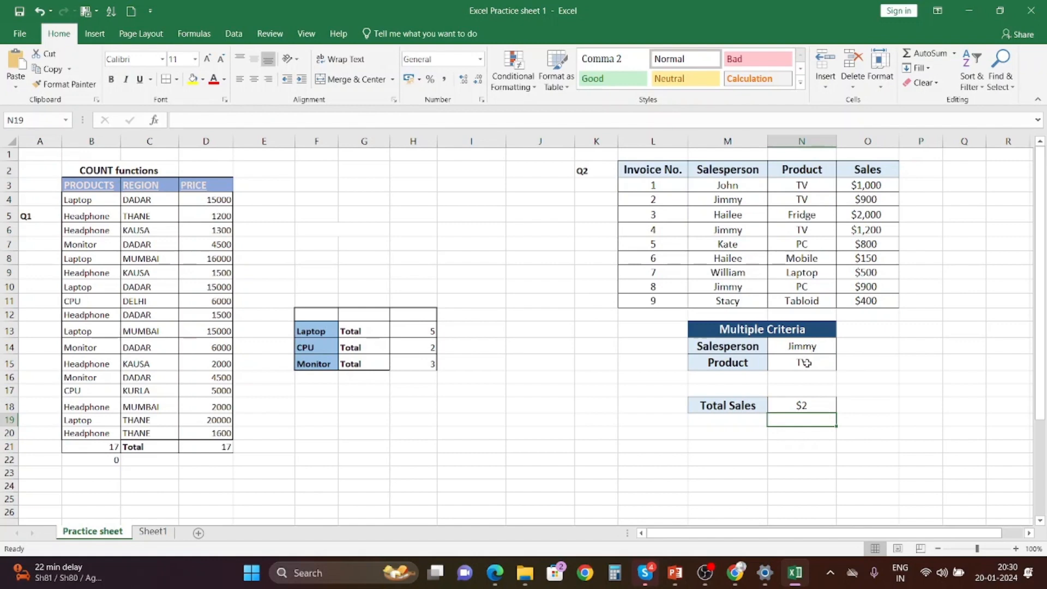
Switch to the Excel Training Day 3 PowerPoint presentation.
left_click(817, 404)
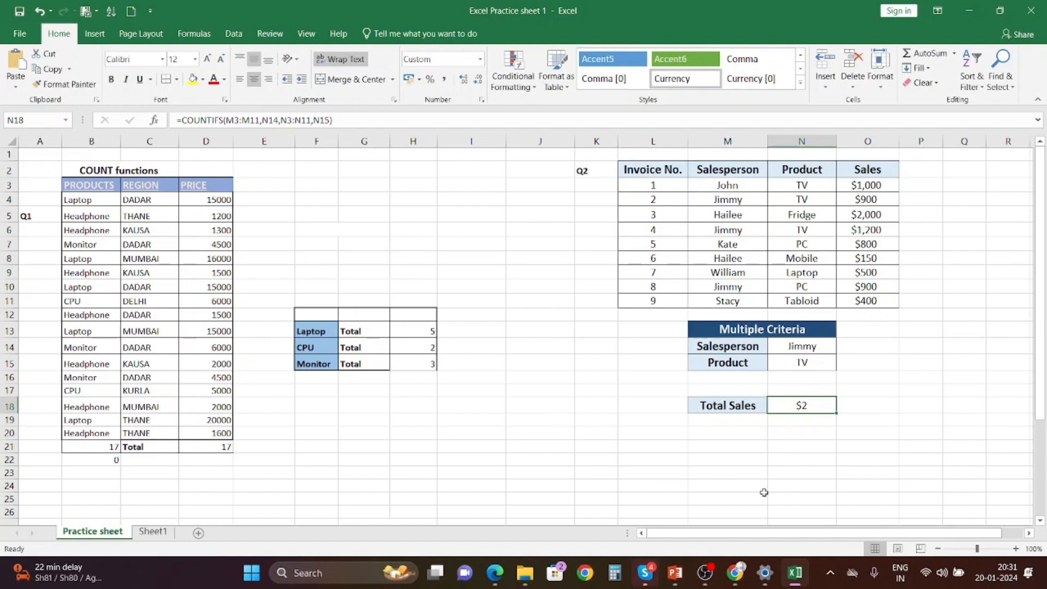
mouse_move(675, 573)
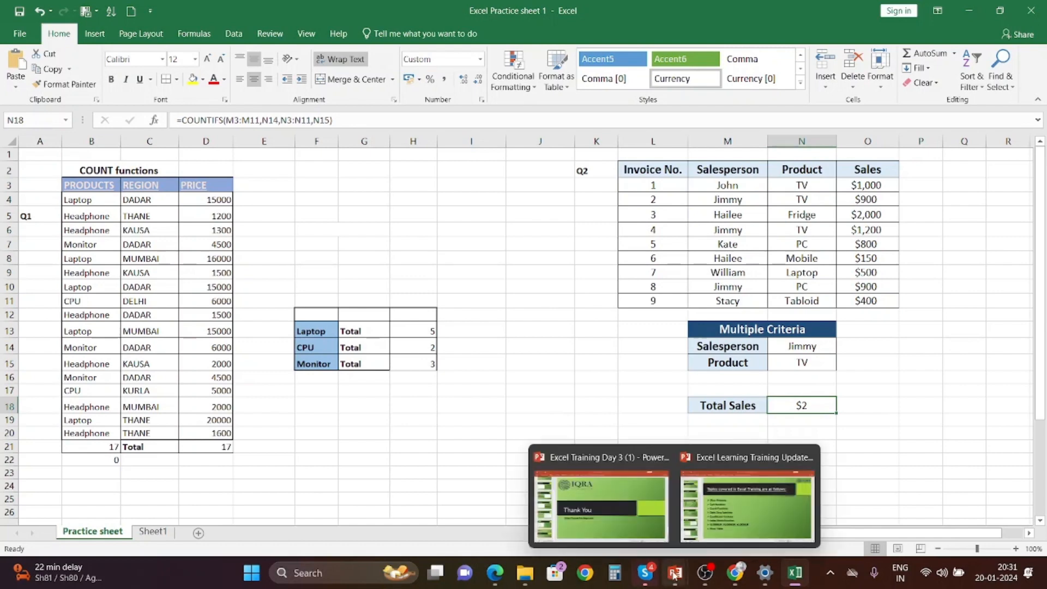
left_click(633, 528)
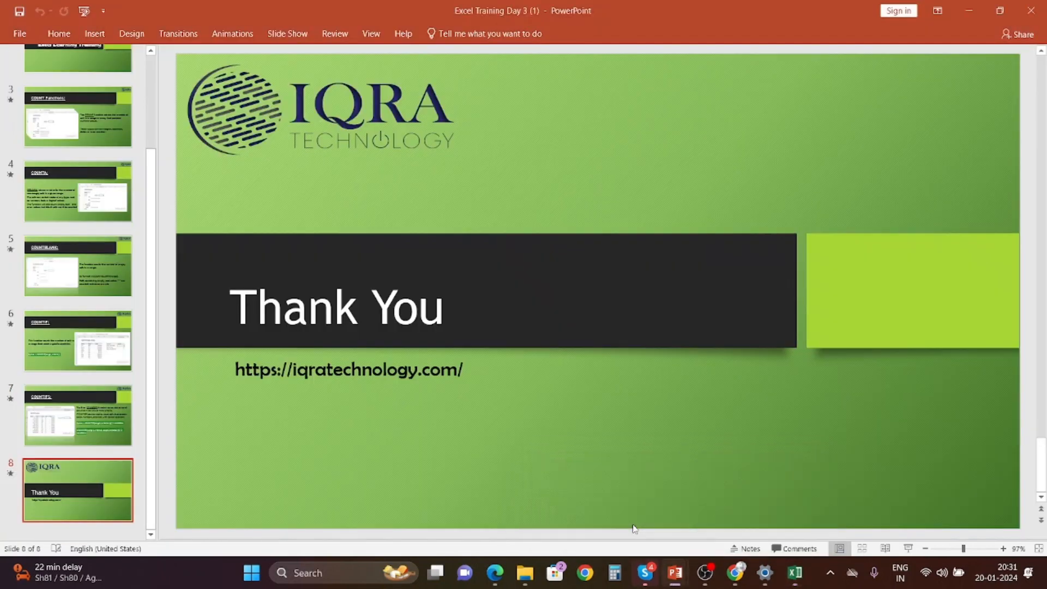